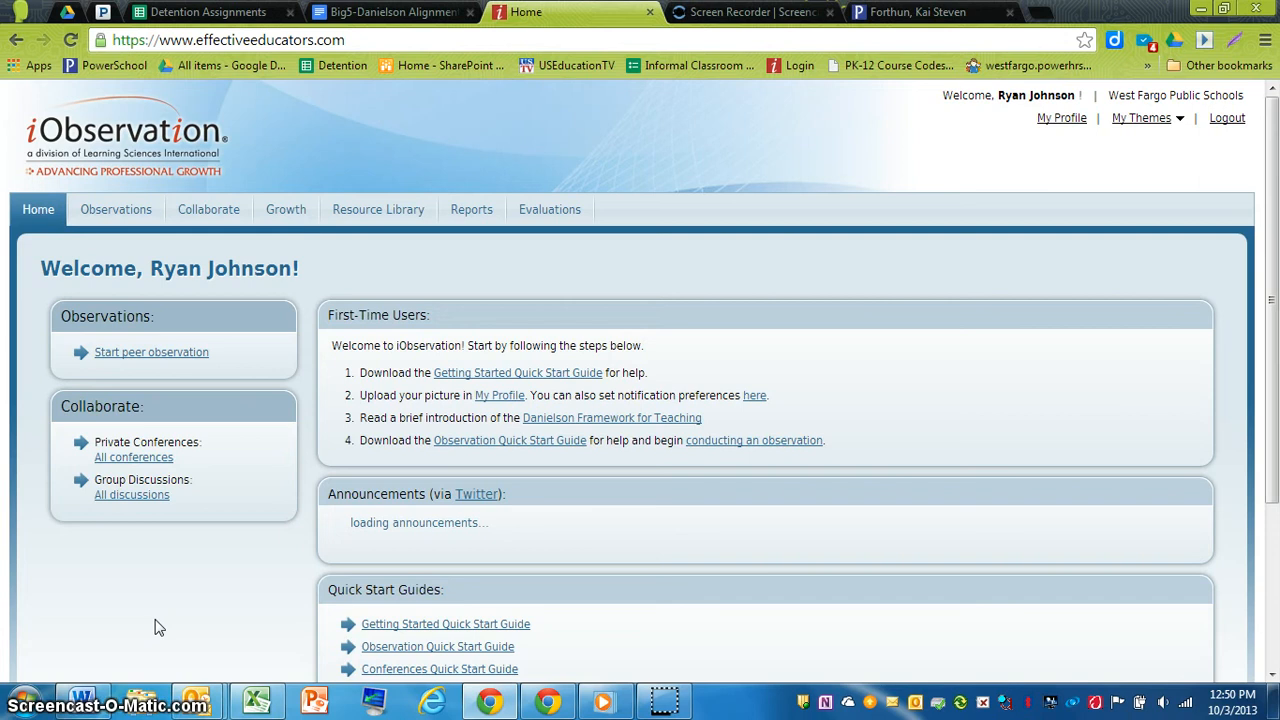
# Open the list of growth plans and create a new growth plan.
pyautogui.moveTo(284, 222)
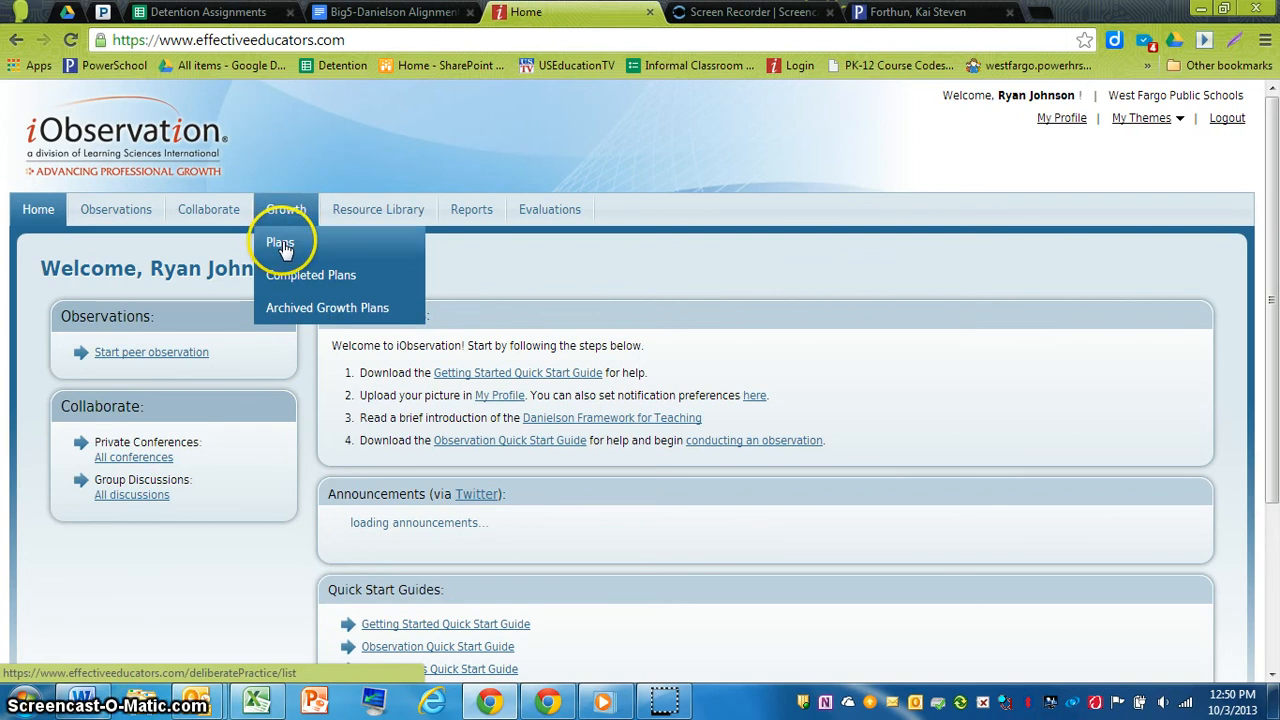
pyautogui.click(282, 244)
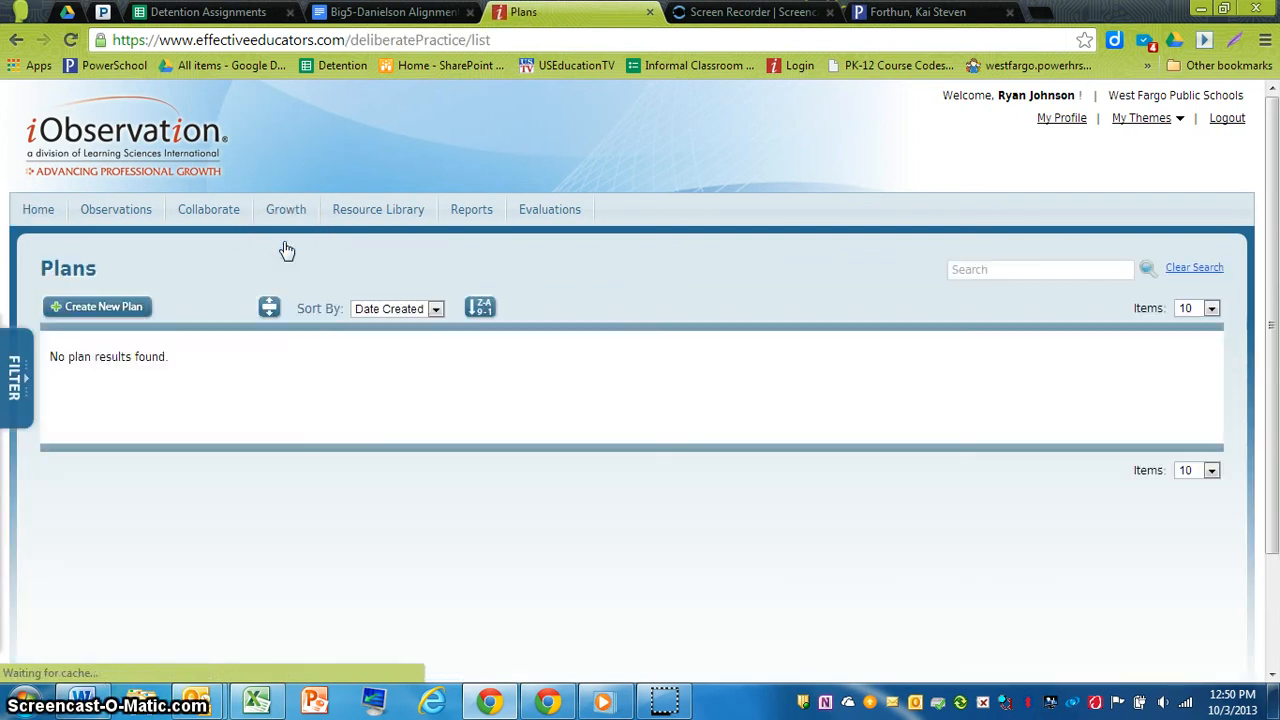
pyautogui.click(113, 309)
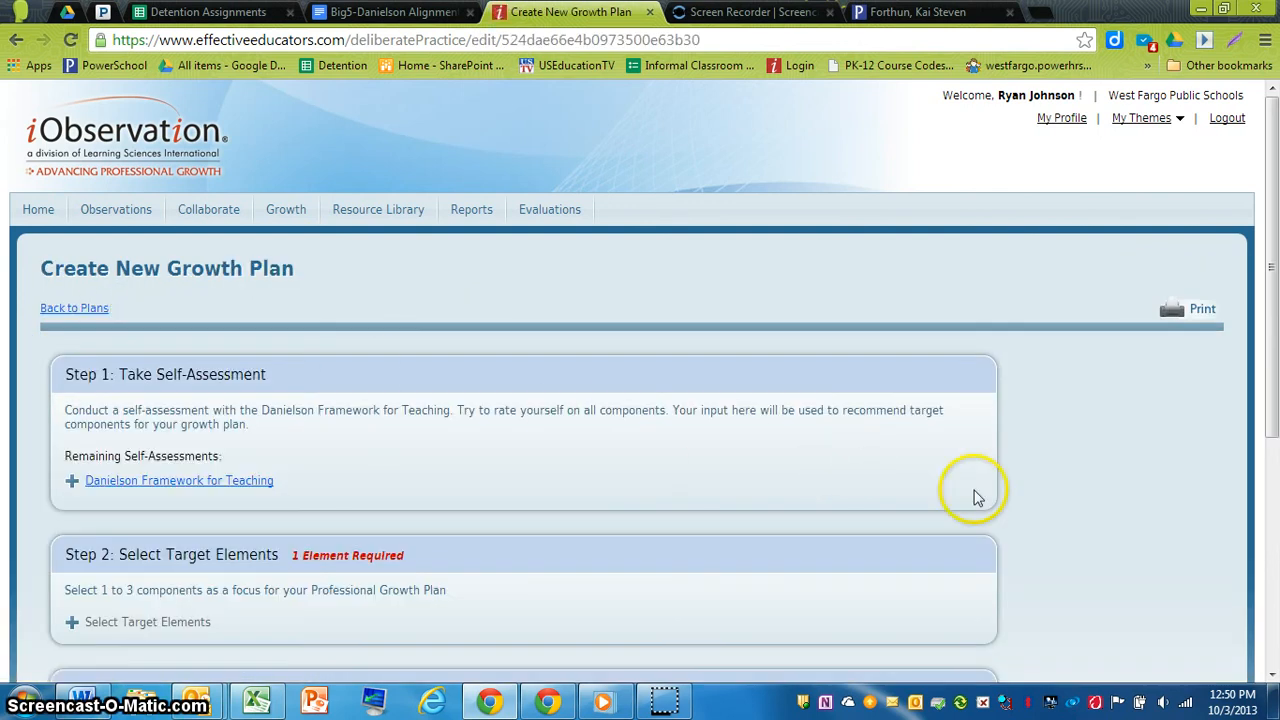
# Review the four steps of the new growth plan, from self-assessment to submission for approval.
pyautogui.scroll(-2, 1068, 490)
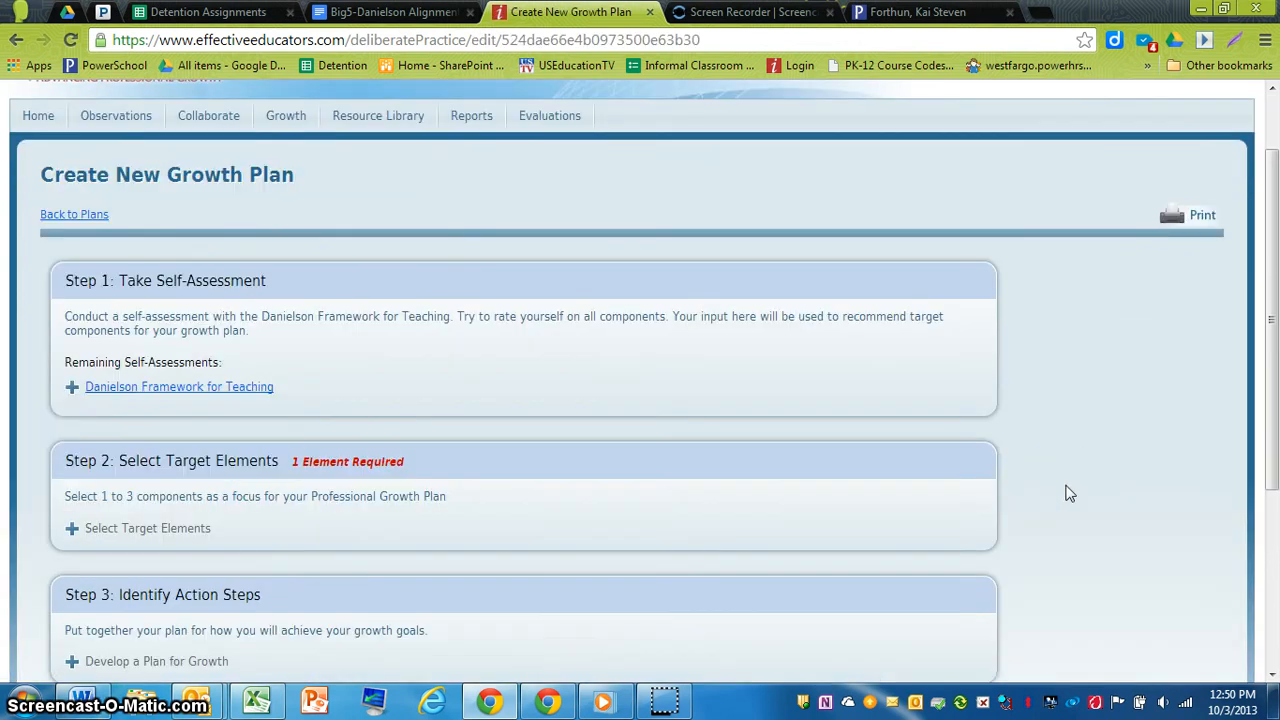
pyautogui.scroll(-2, 1068, 493)
pyautogui.scroll(-2, 1068, 493)
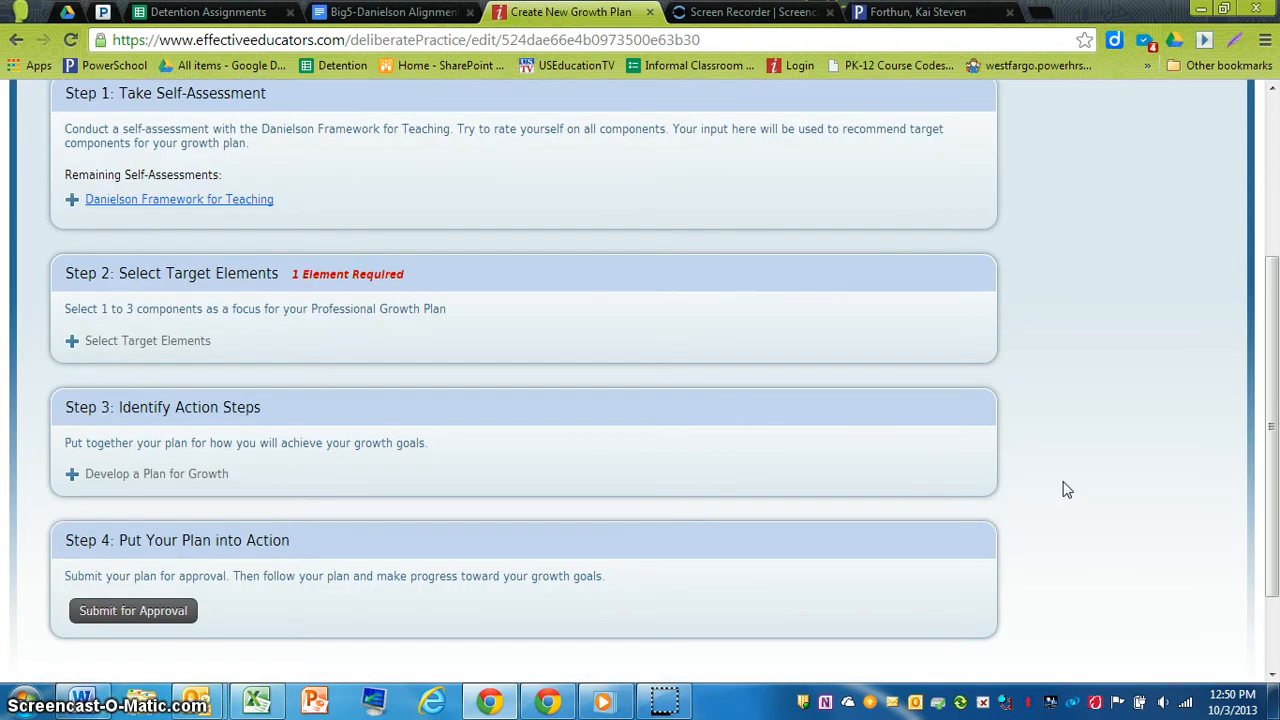
pyautogui.scroll(-2, 1063, 486)
pyautogui.click(898, 450)
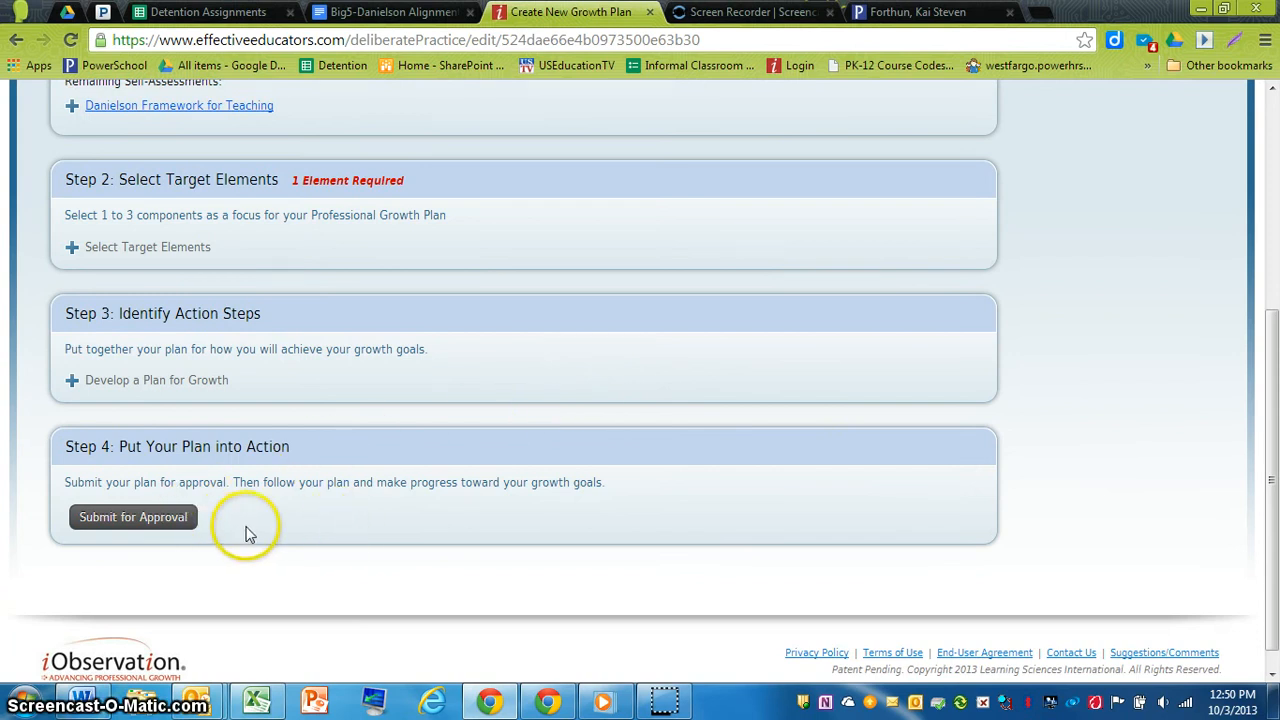
pyautogui.scroll(3, 1086, 492)
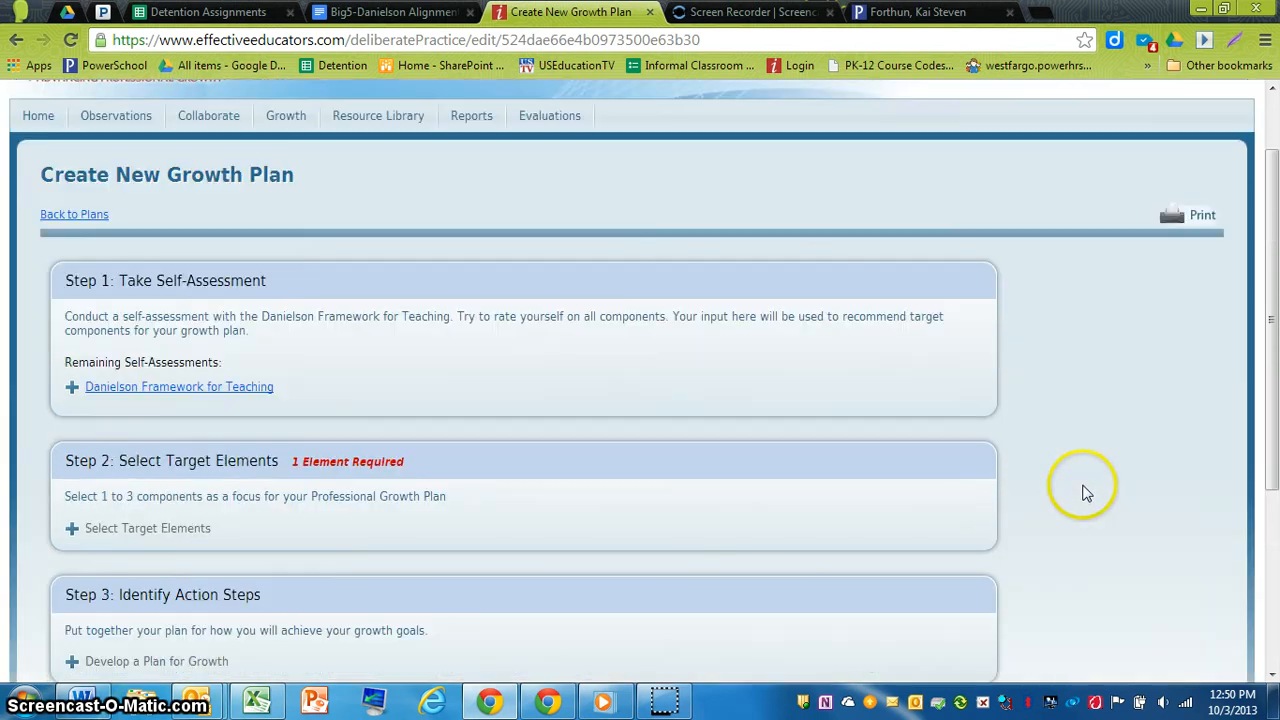
pyautogui.scroll(1, 1085, 491)
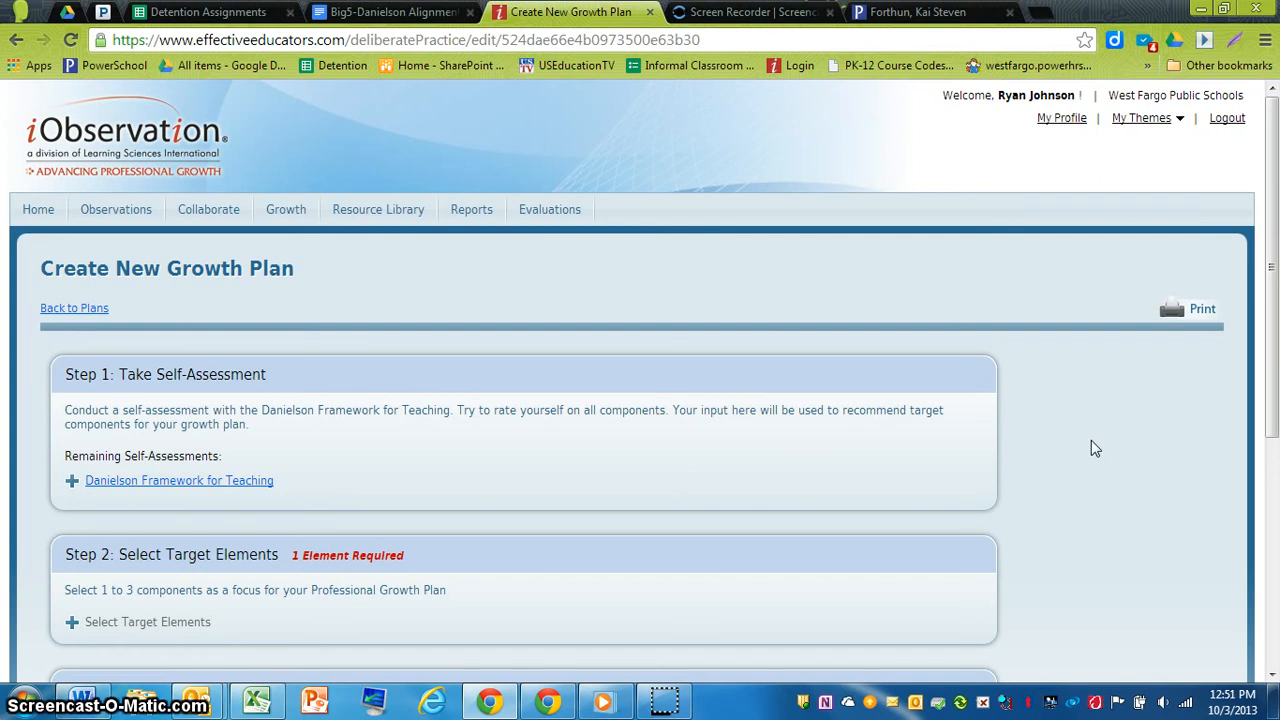
# Switch to the Big5-Danielson Alignment document and examine the five components and their performance descriptions in the rubric.
pyautogui.click(400, 12)
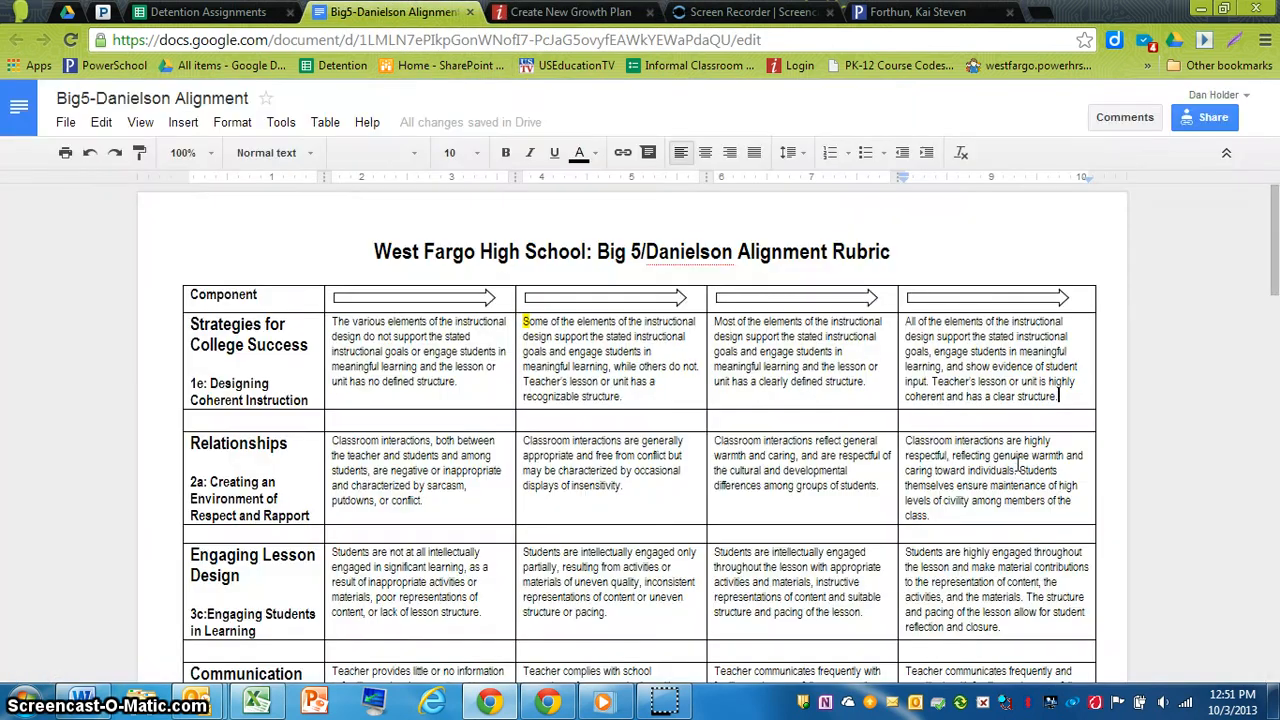
pyautogui.click(1075, 462)
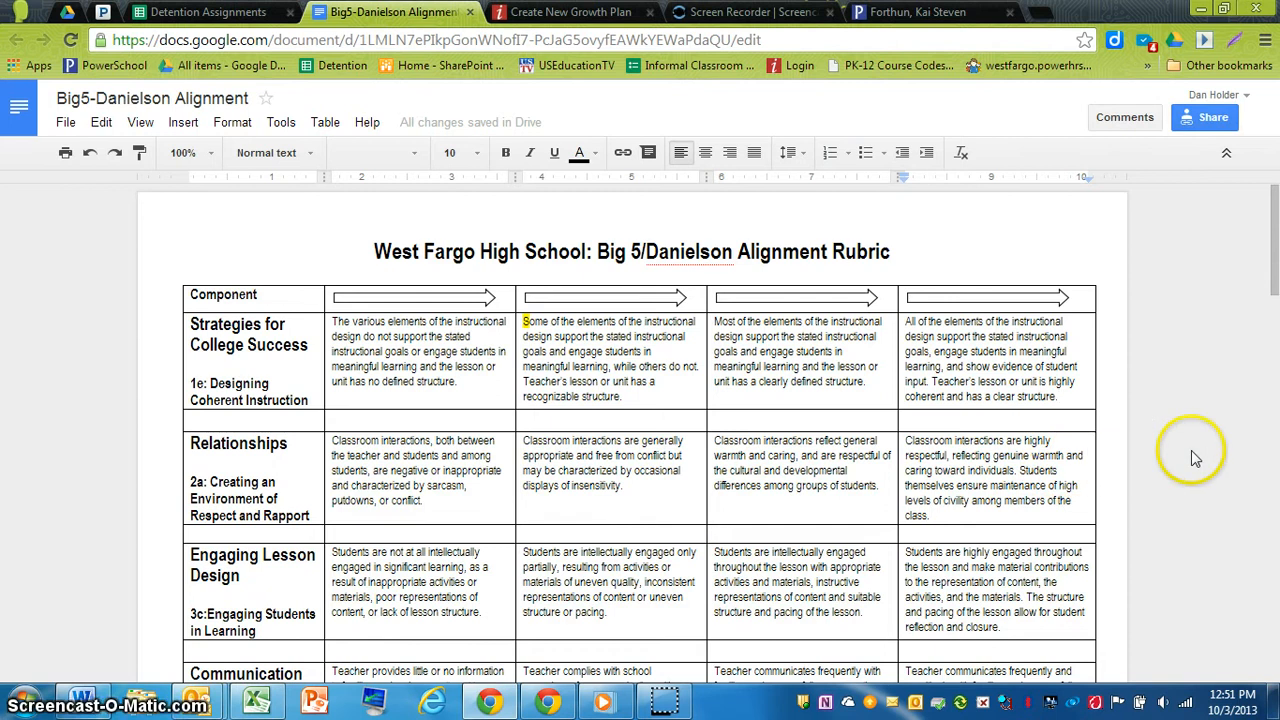
pyautogui.scroll(-1, 1191, 450)
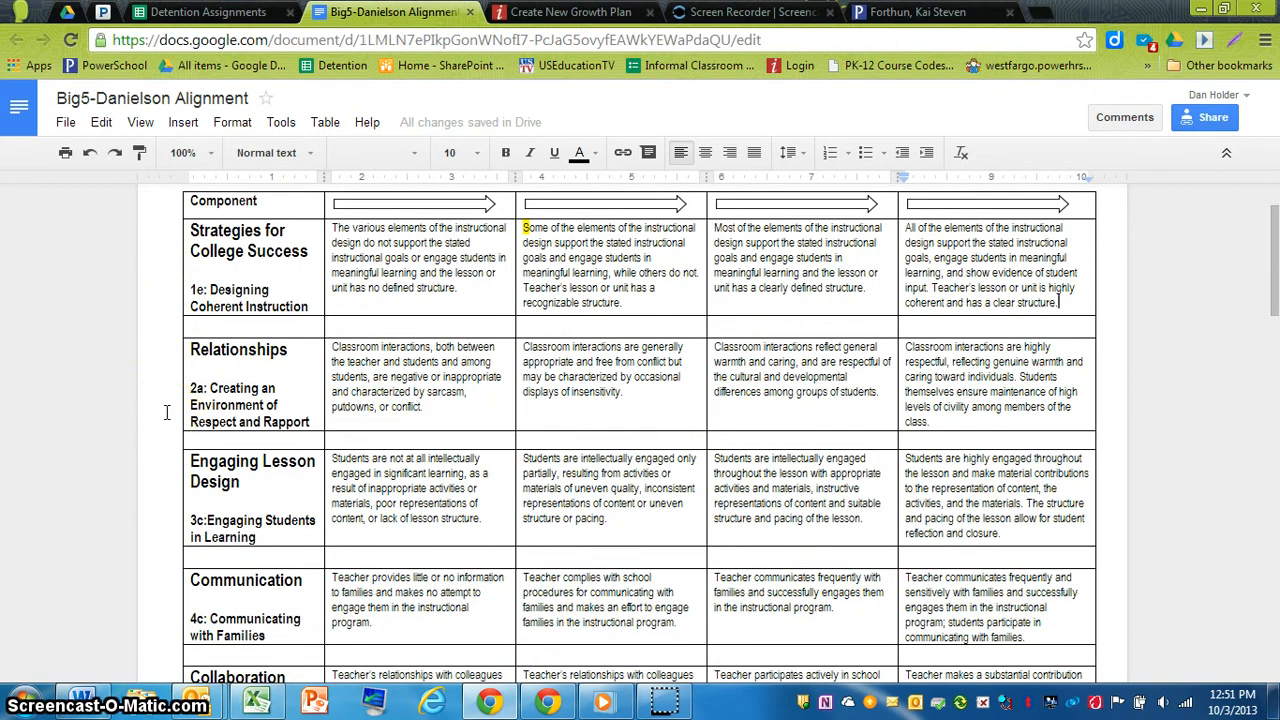
pyautogui.scroll(-1, 160, 418)
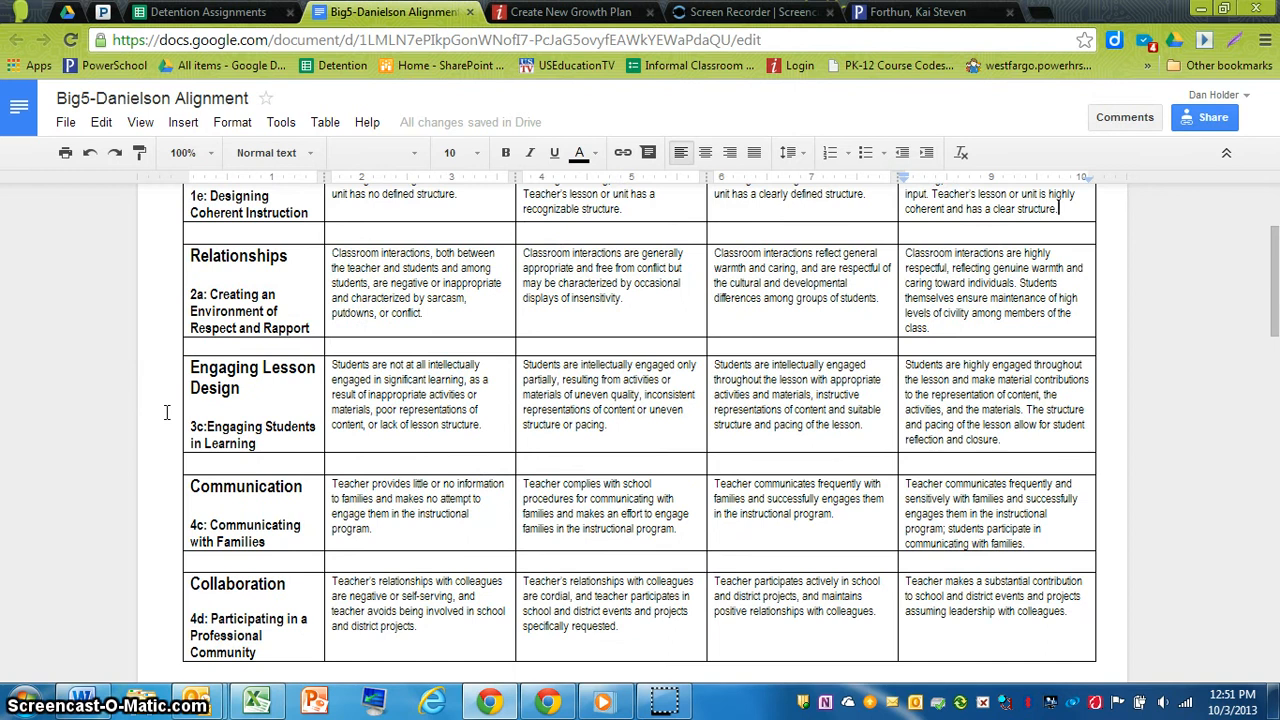
pyautogui.scroll(2, 167, 412)
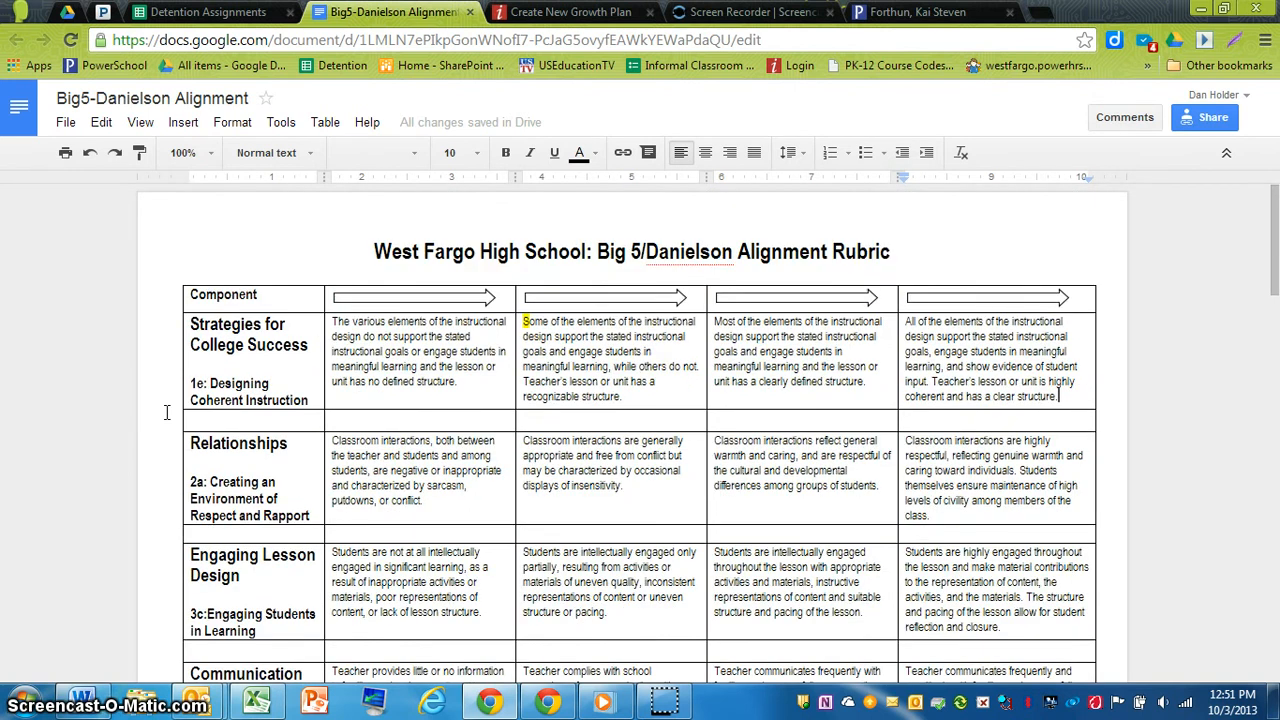
pyautogui.scroll(-2, 167, 412)
pyautogui.scroll(-1, 167, 412)
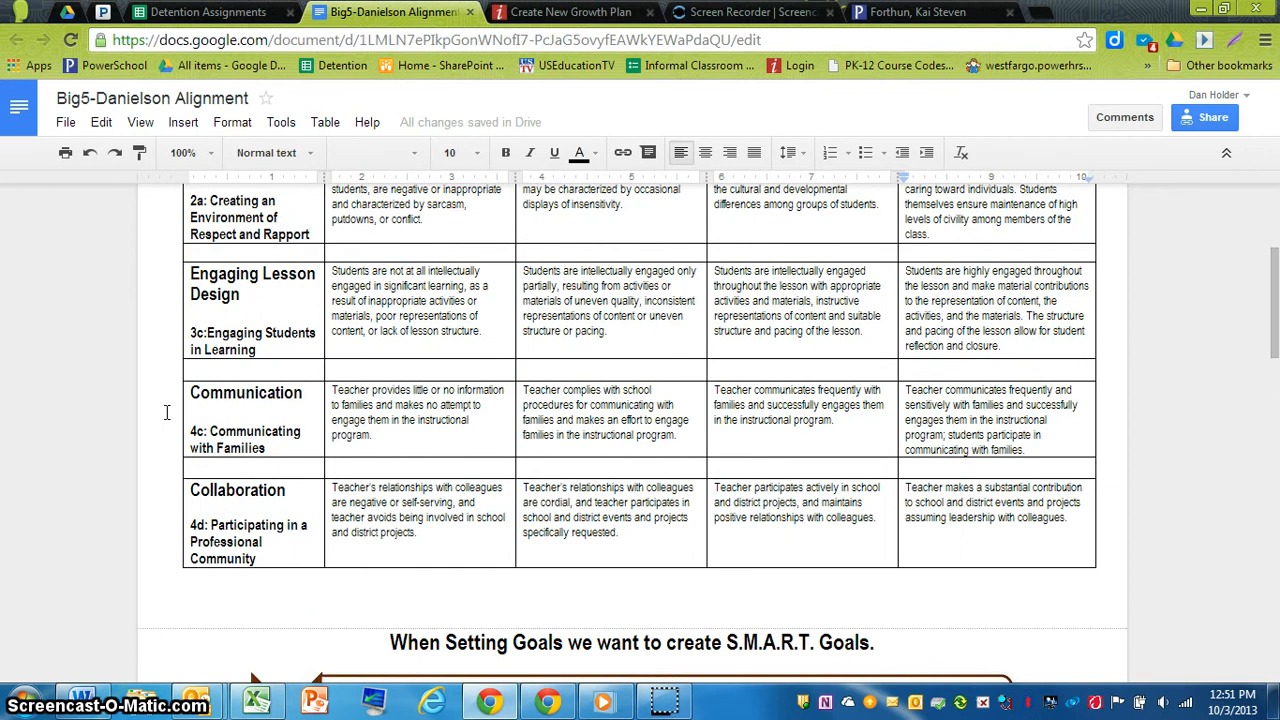
pyautogui.scroll(1, 167, 412)
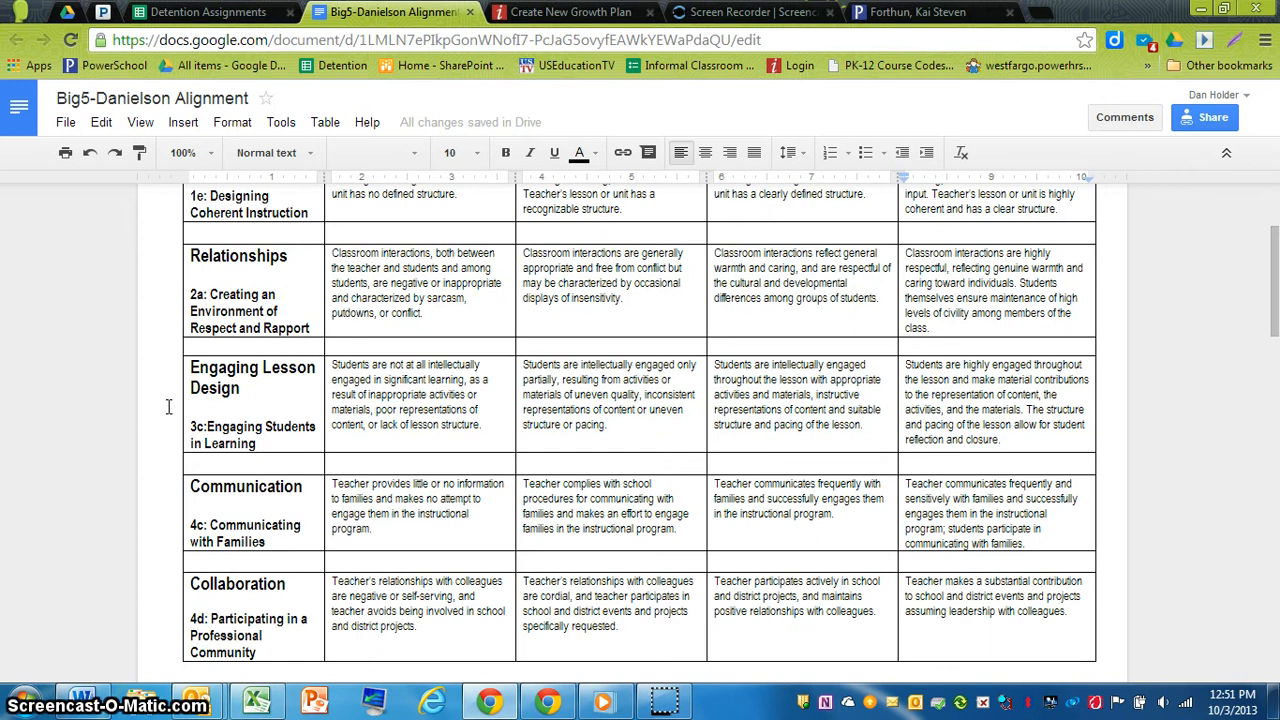
pyautogui.scroll(1, 168, 406)
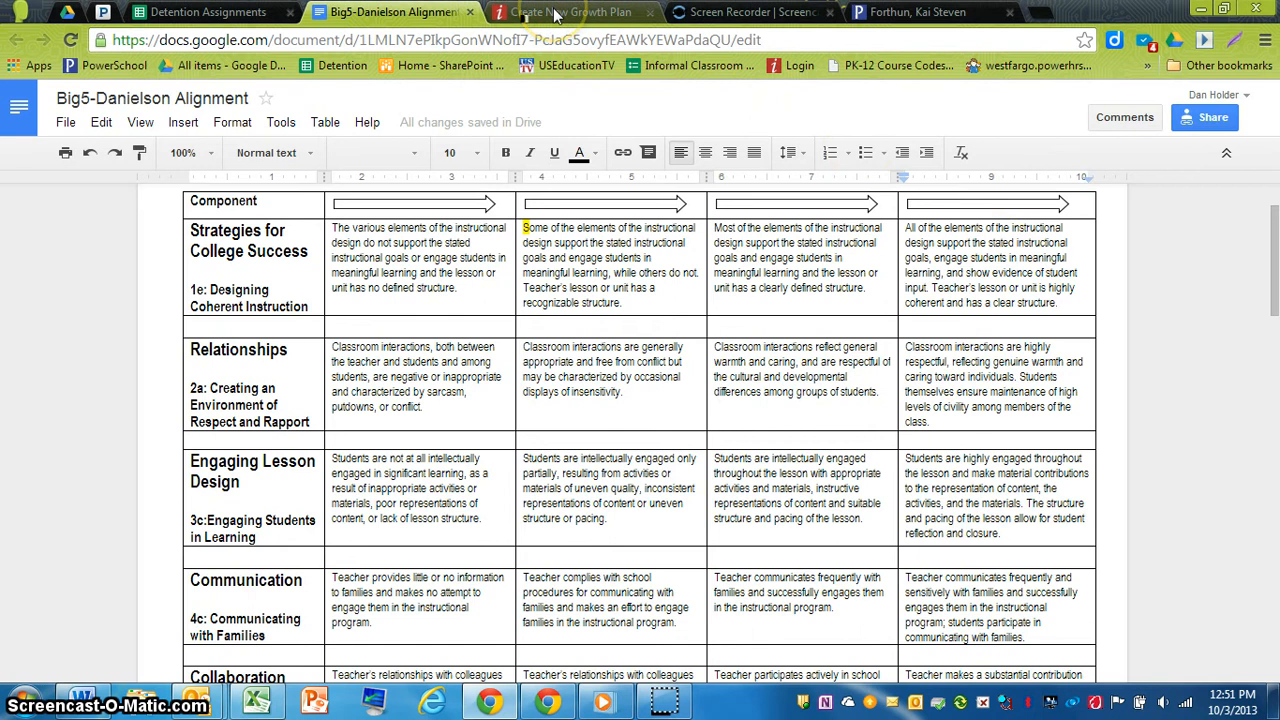
# Read the S.M.A.R.T. goals guidance below the alignment rubric.
pyautogui.scroll(-6, 645, 360)
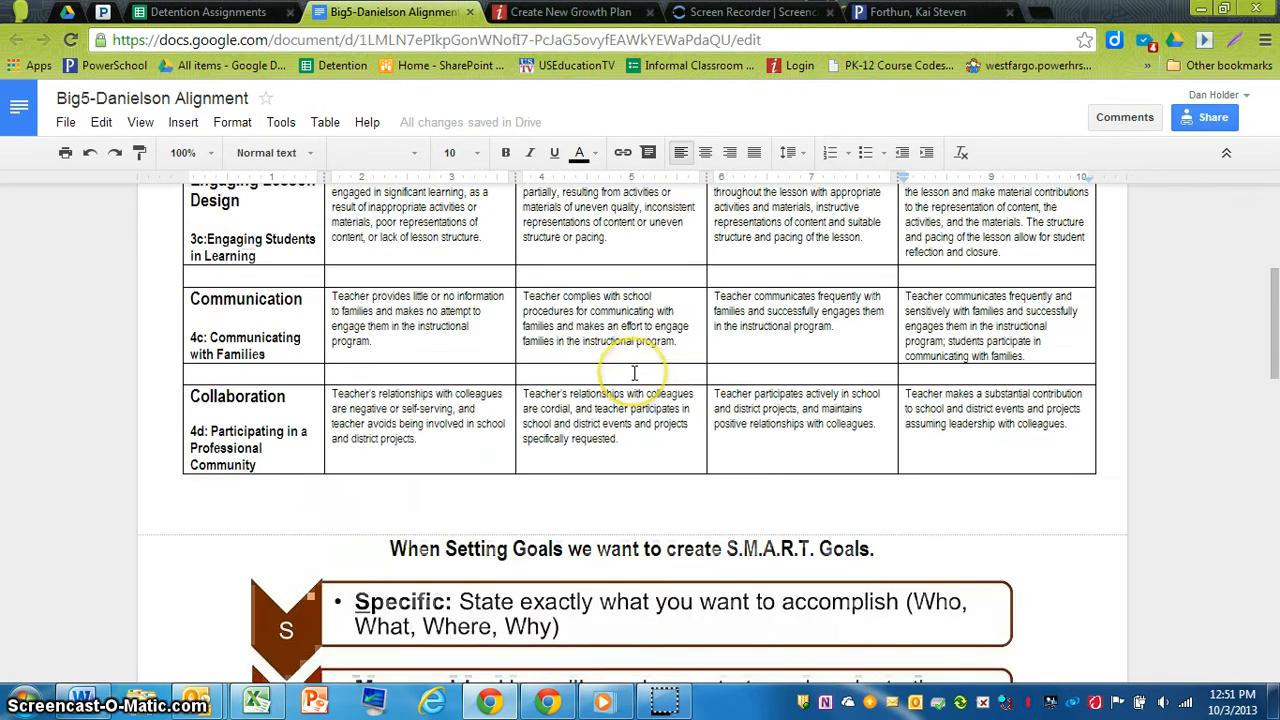
pyautogui.scroll(1, 634, 372)
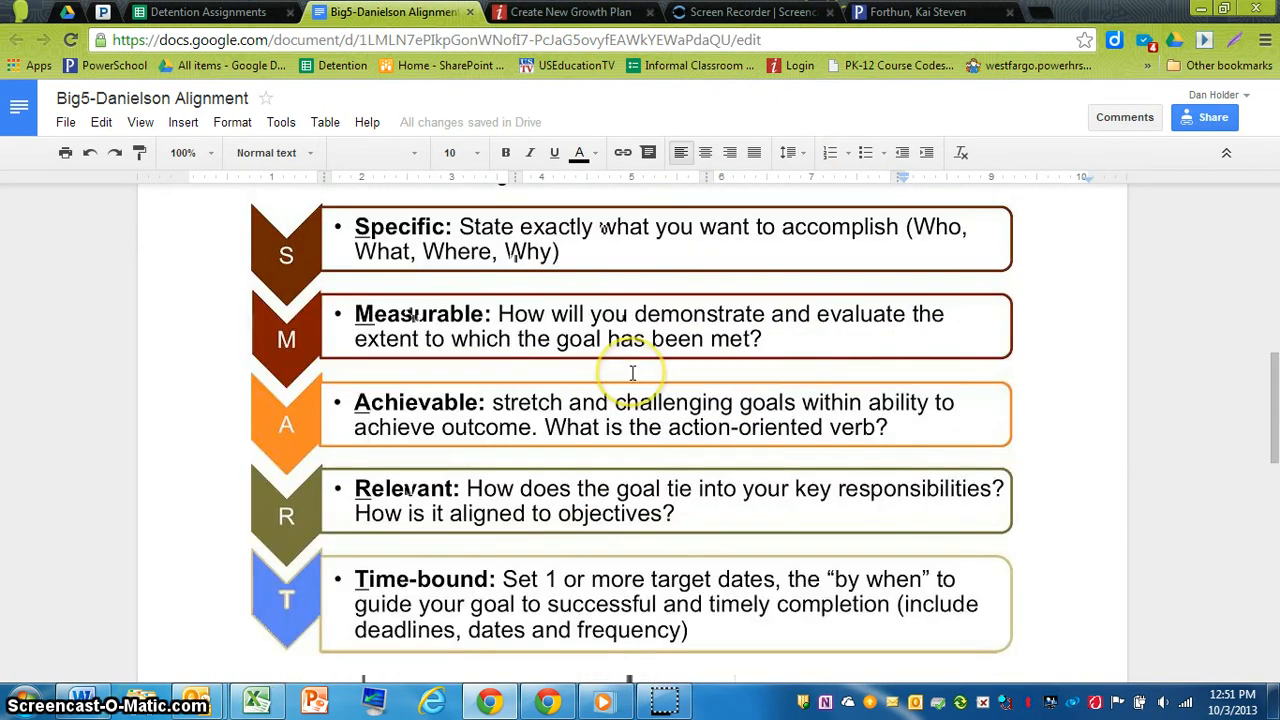
pyautogui.scroll(1, 630, 377)
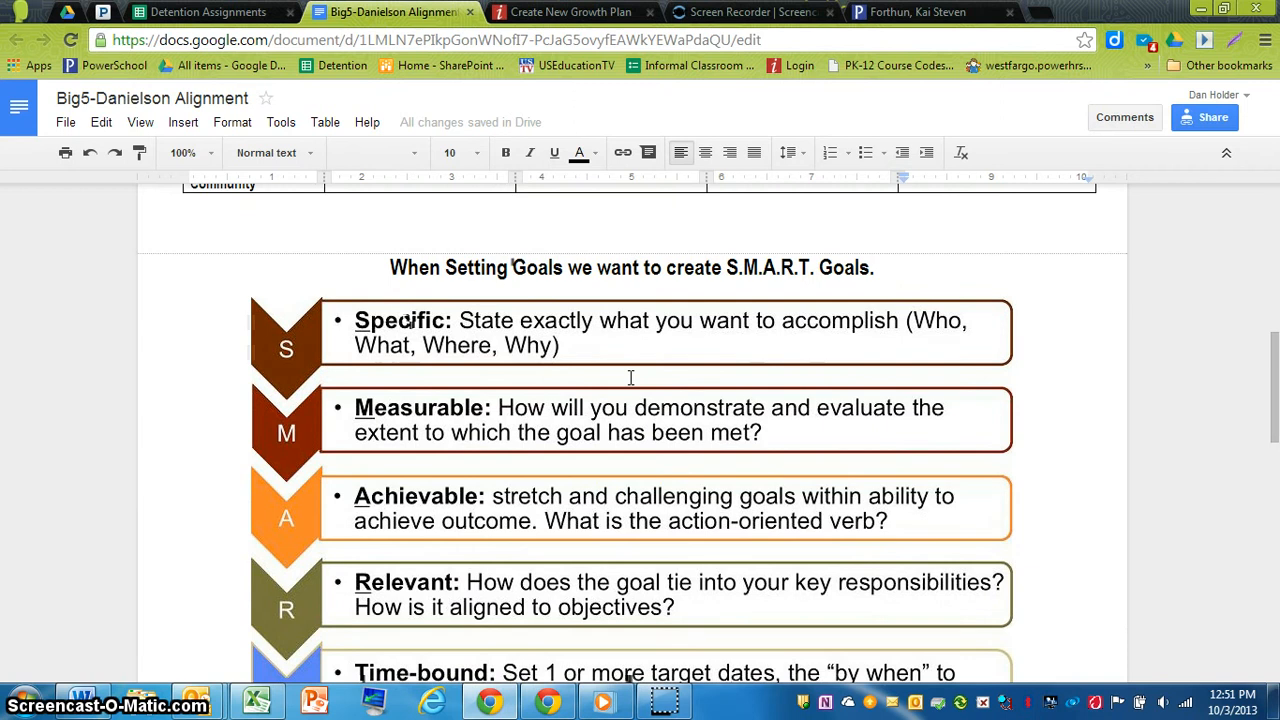
pyautogui.scroll(-1, 630, 377)
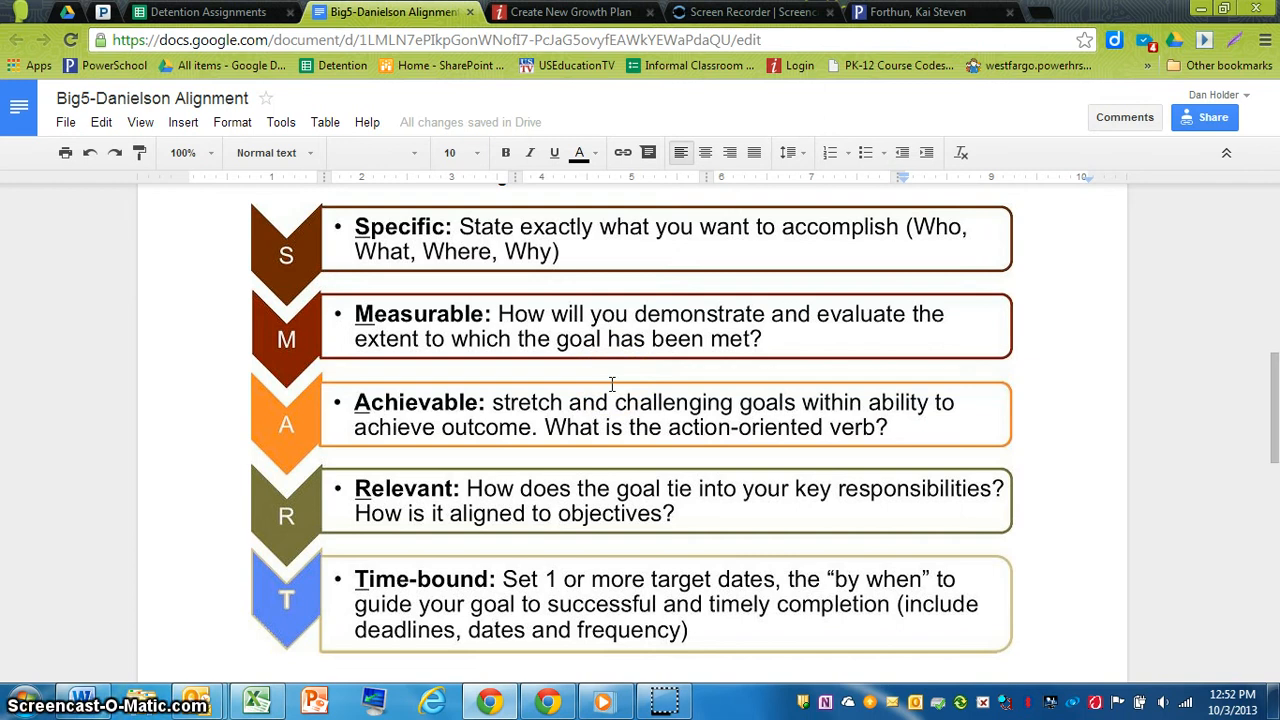
# Return to the new growth plan in iObservation and open its Danielson Framework for Teaching self-assessment.
pyautogui.click(541, 12)
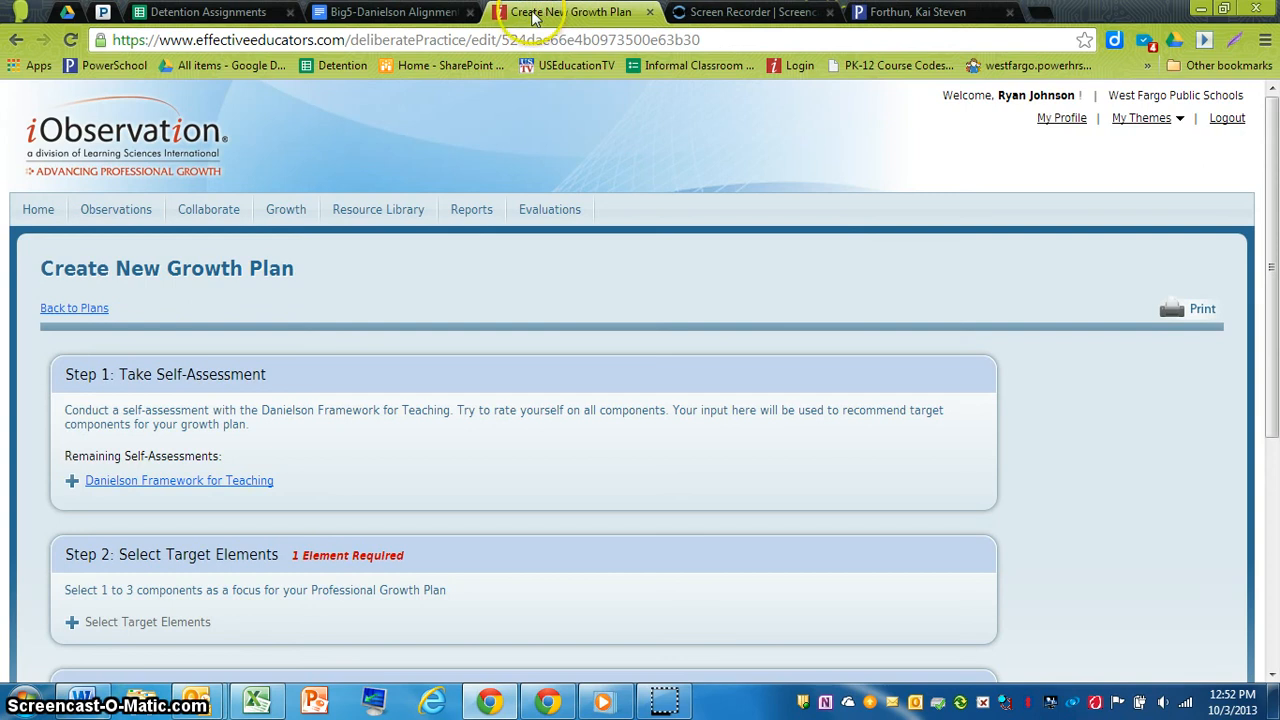
pyautogui.scroll(-1, 490, 460)
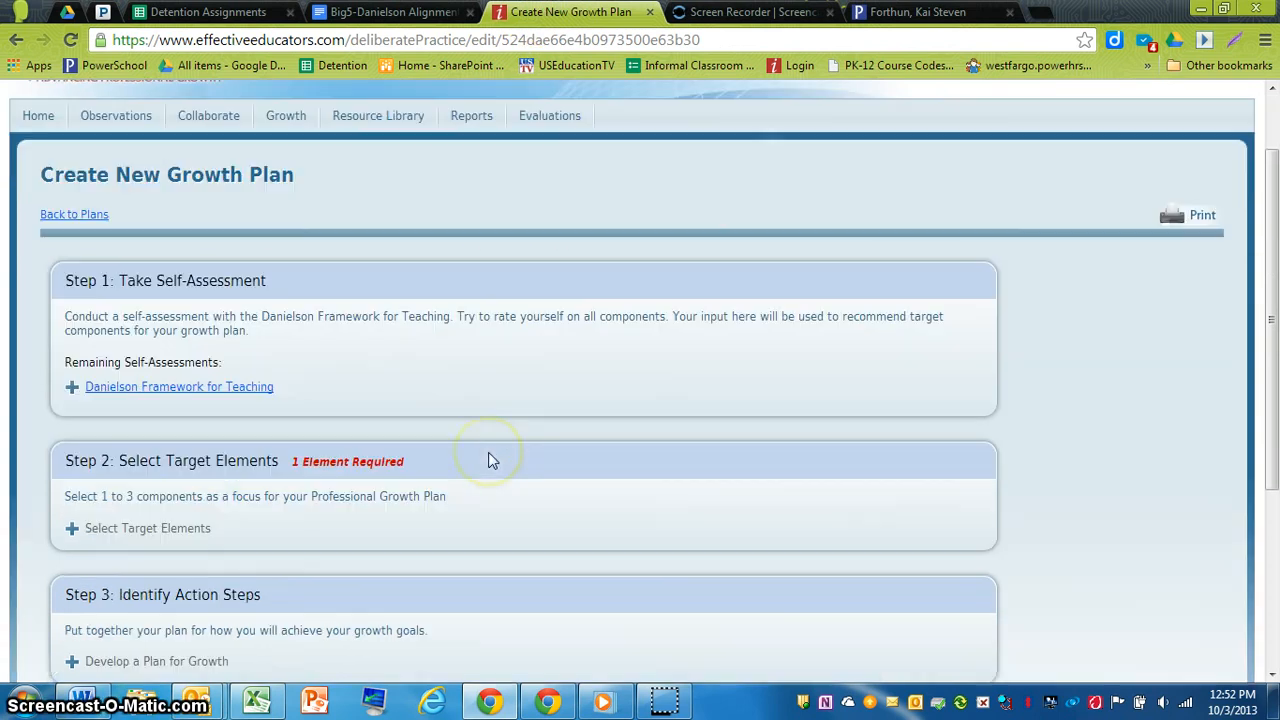
pyautogui.click(262, 390)
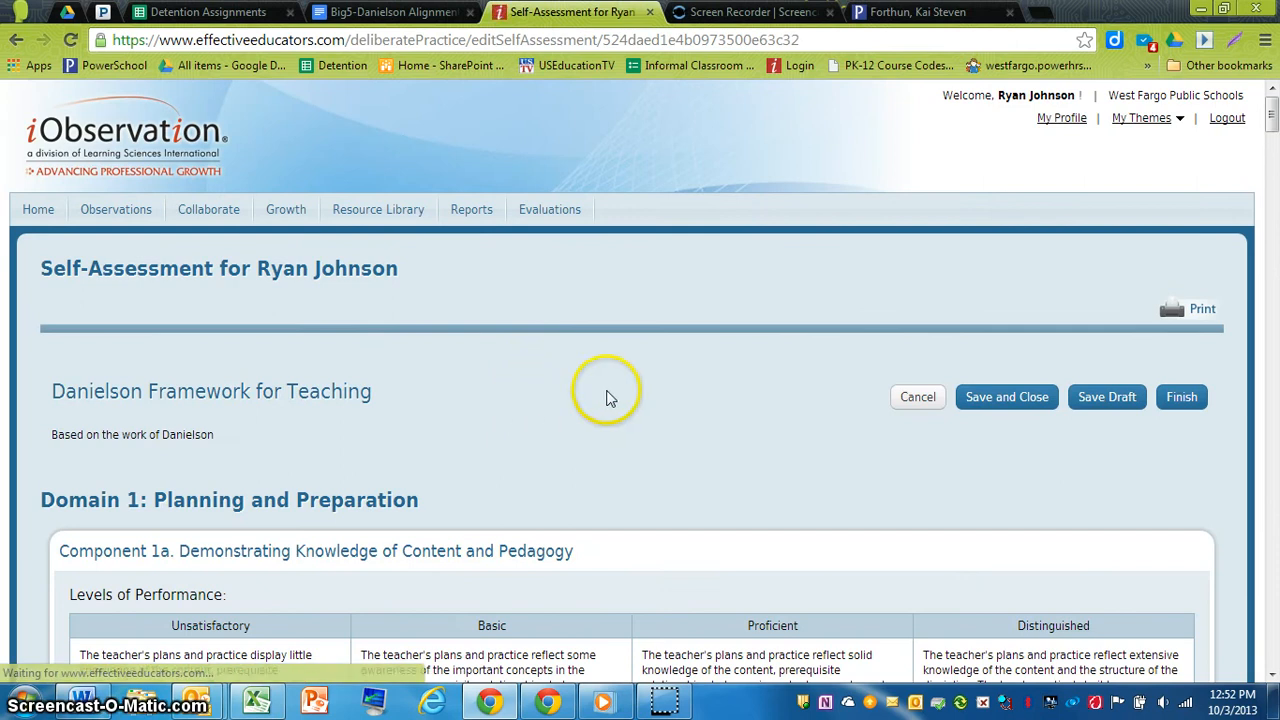
# Rate Component 1e, Designing Coherent Instruction, as Basic in the self-assessment.
pyautogui.scroll(-3, 617, 396)
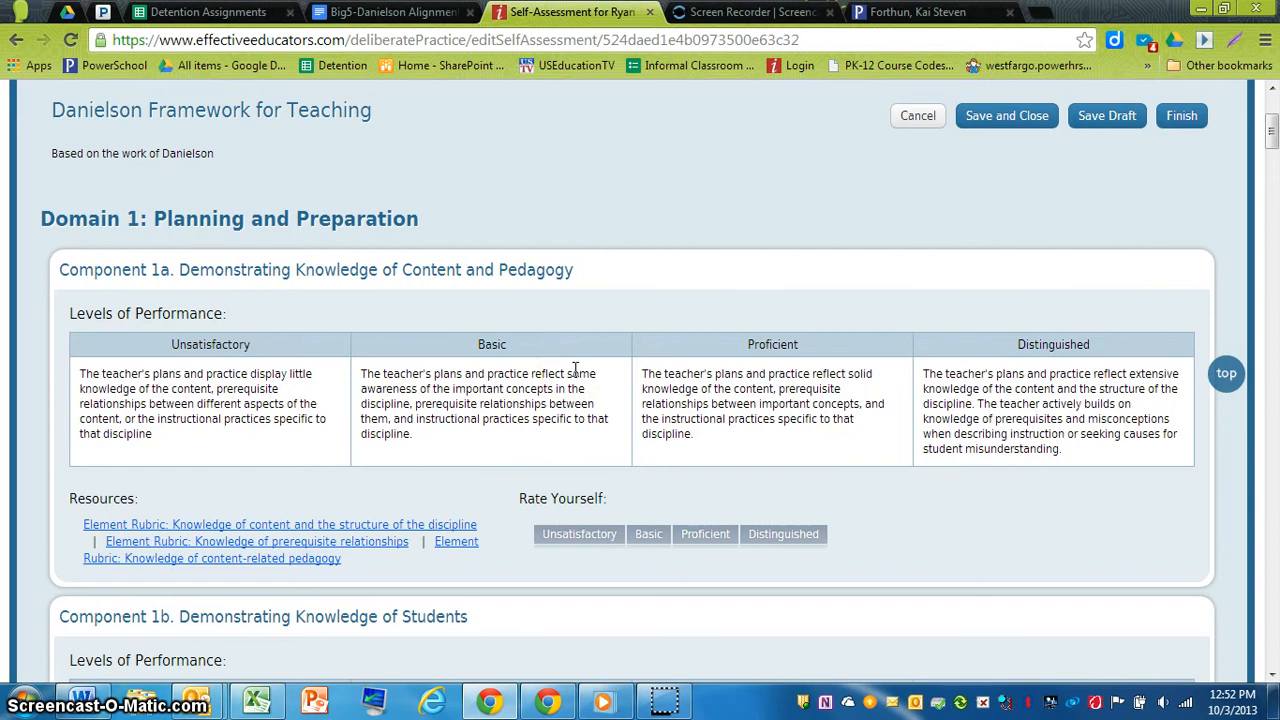
pyautogui.scroll(-3, 575, 375)
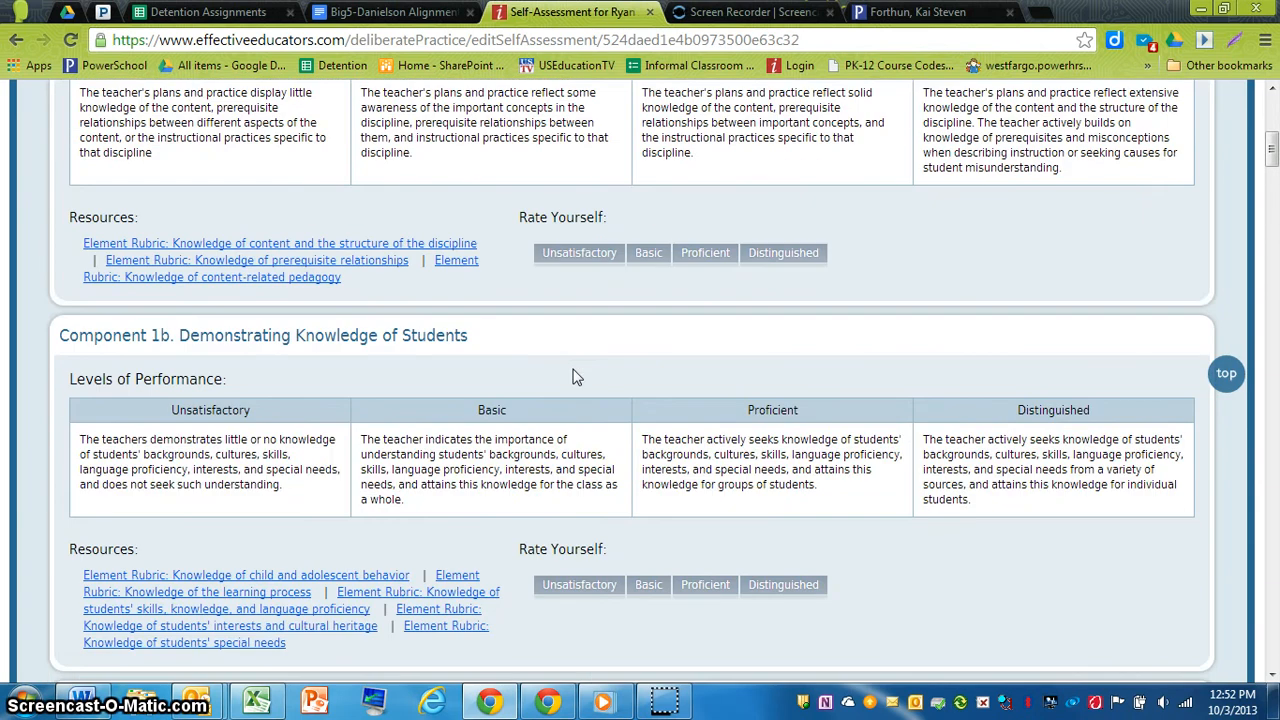
pyautogui.scroll(-5, 575, 376)
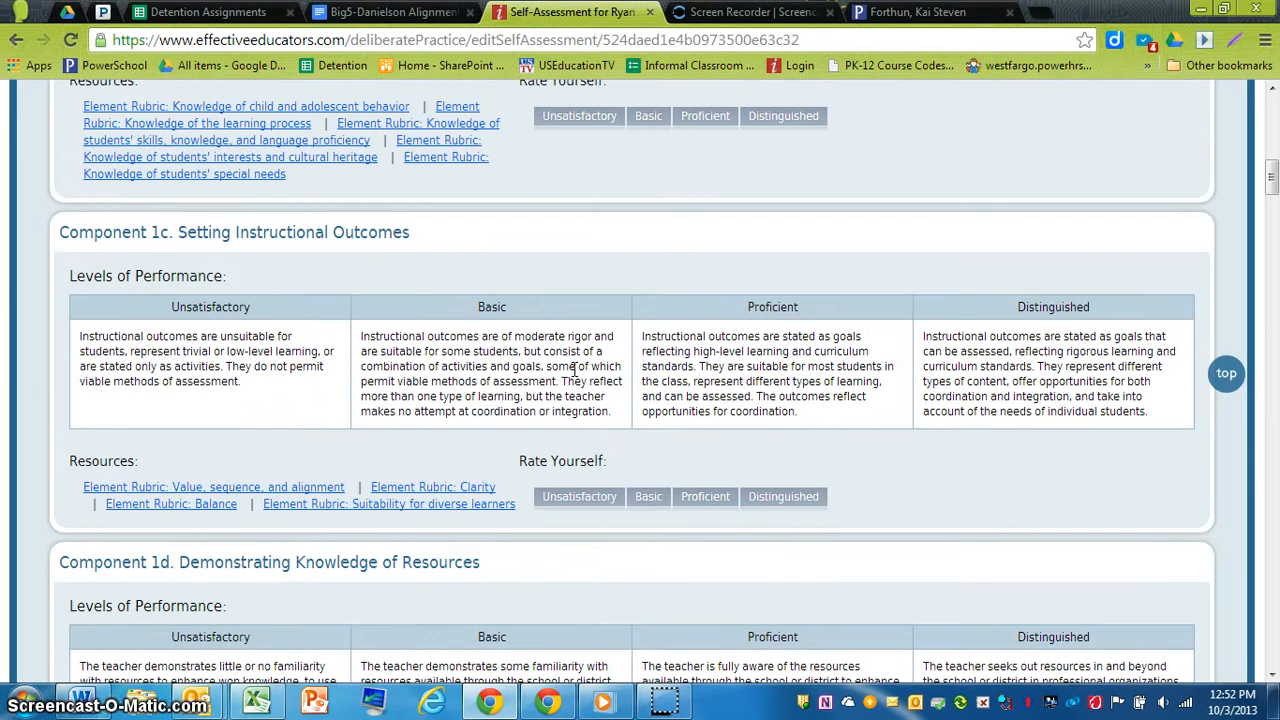
pyautogui.scroll(-4, 575, 372)
pyautogui.scroll(-2, 575, 376)
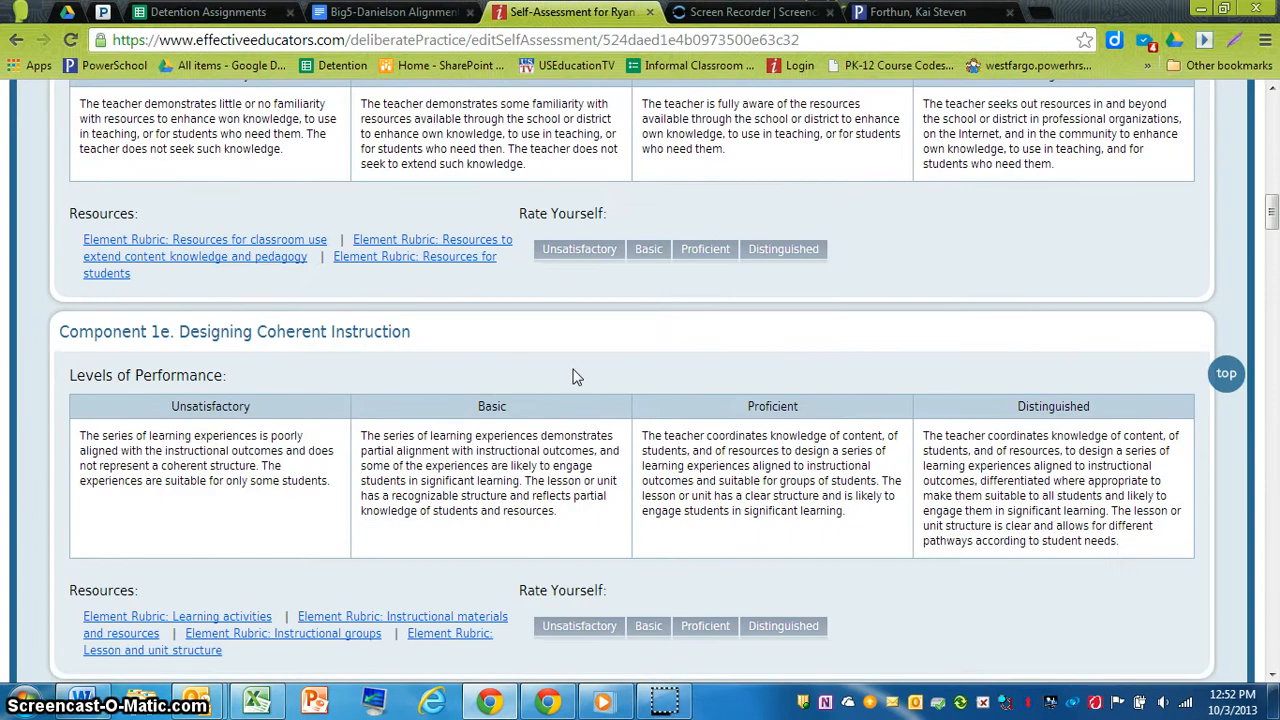
pyautogui.scroll(-2, 575, 376)
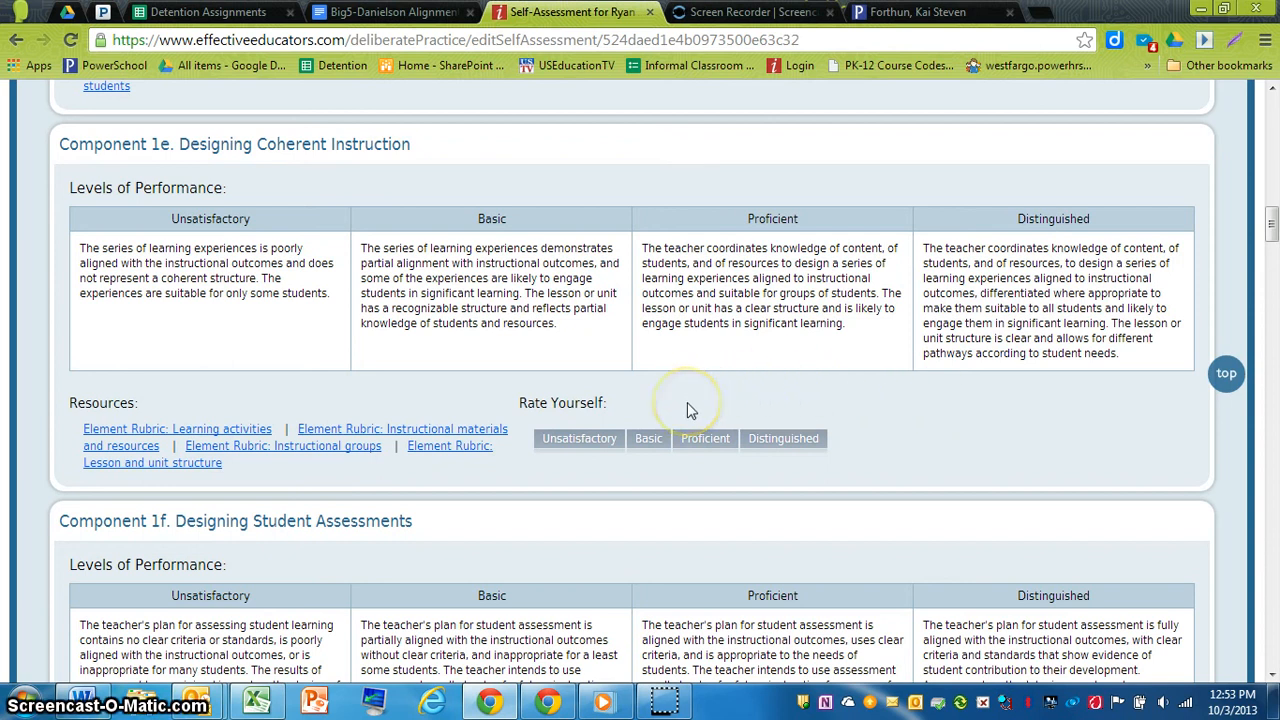
pyautogui.click(648, 440)
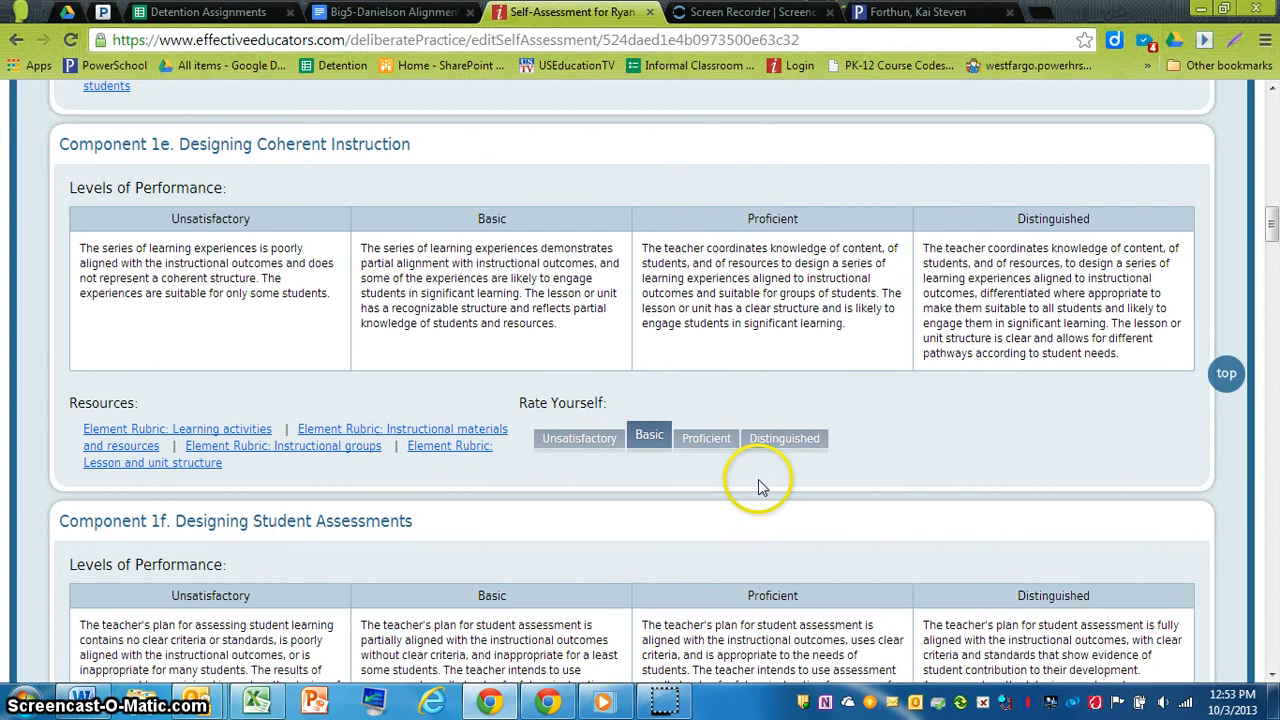
# Rate Component 2a, Creating an Environment of Respect and Rapport, as Proficient.
pyautogui.scroll(-5, 757, 485)
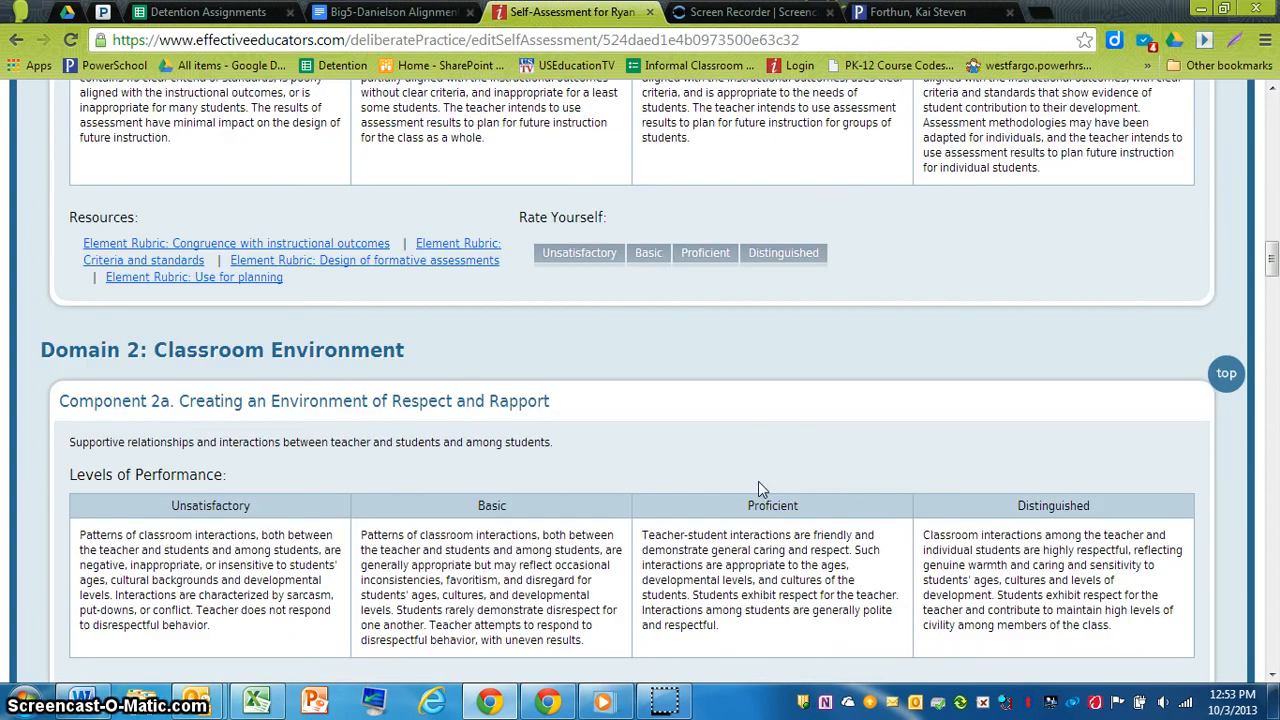
pyautogui.scroll(-2, 758, 488)
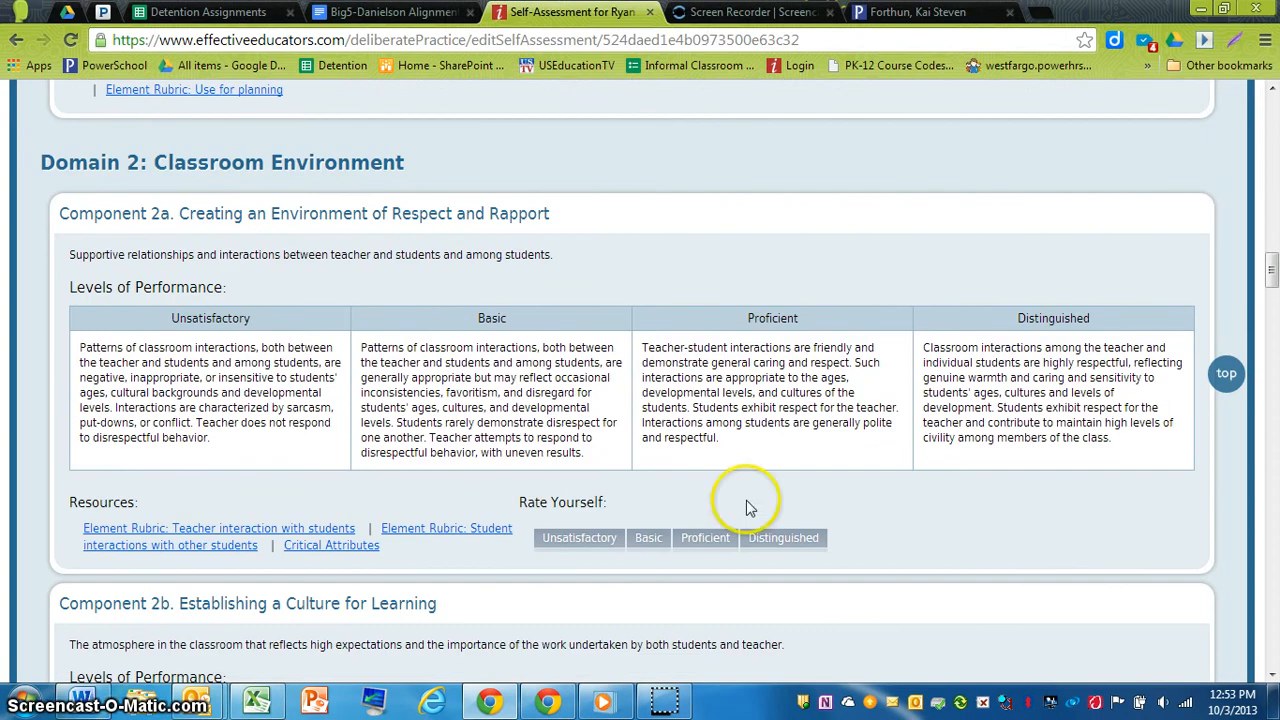
pyautogui.click(724, 538)
# Rate Component 3c, Engaging Students in Learning, as Basic in the self-assessment.
pyautogui.scroll(-5, 817, 502)
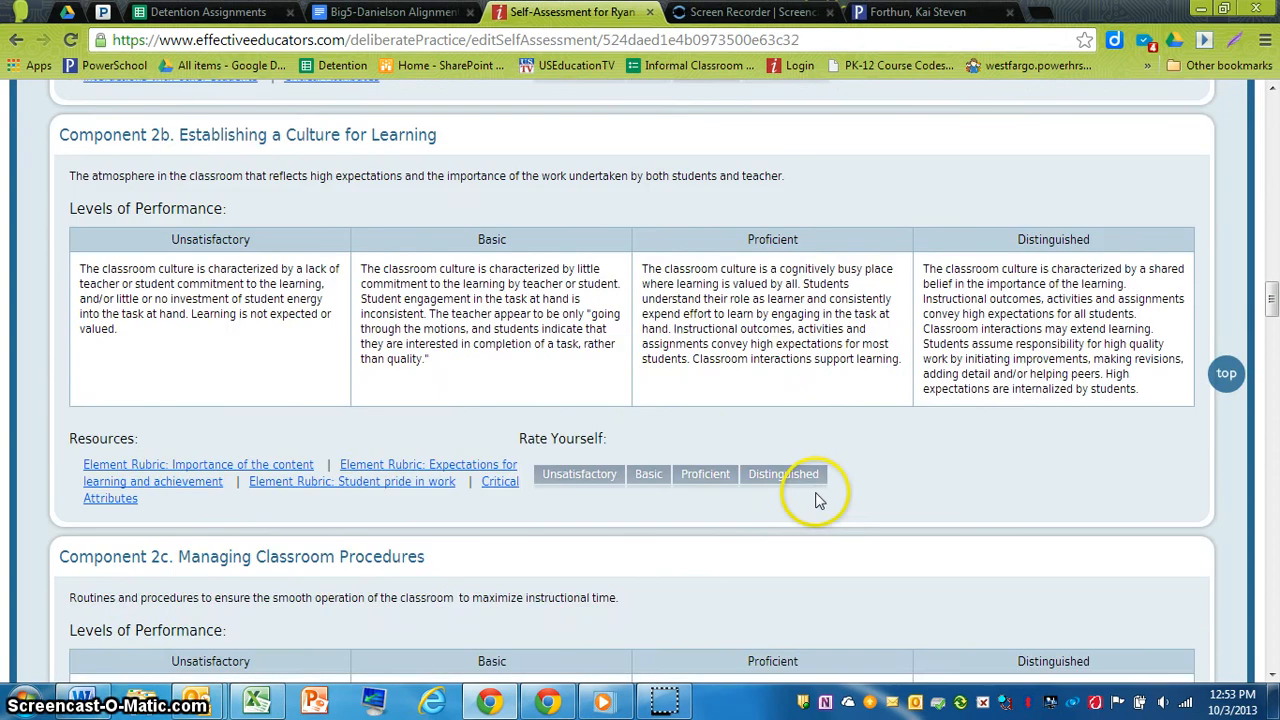
pyautogui.scroll(-6, 817, 502)
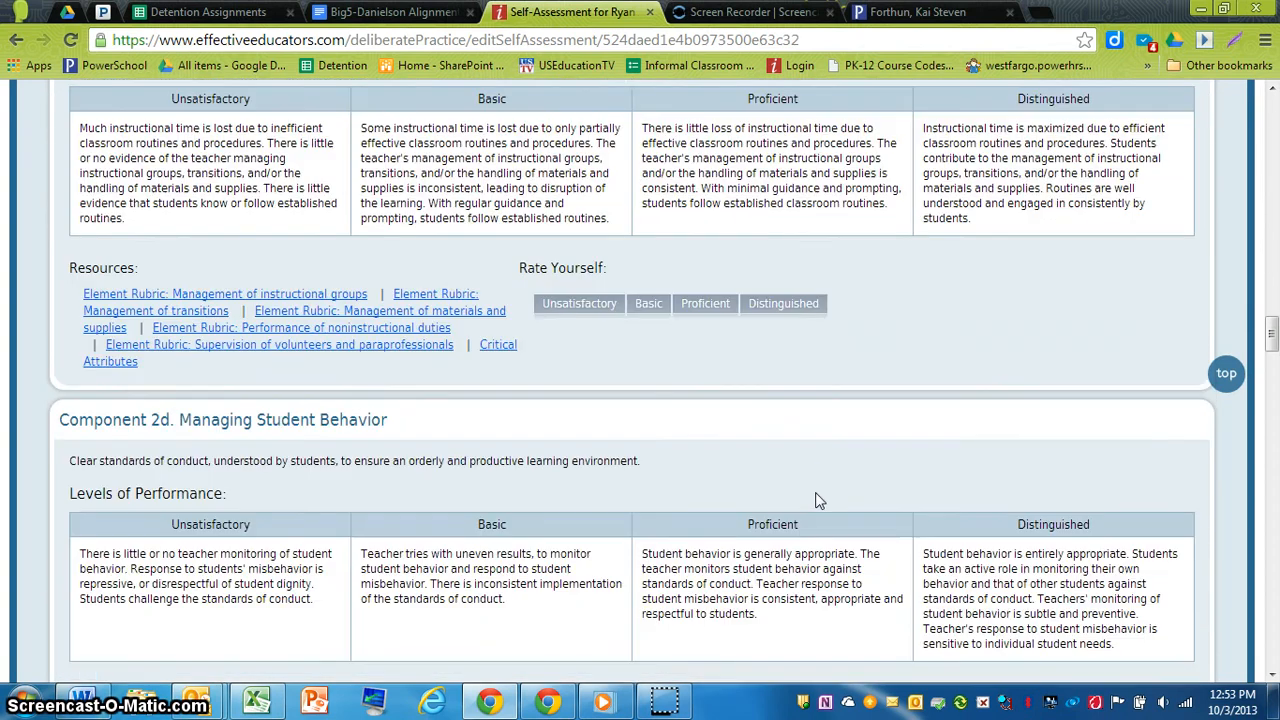
pyautogui.scroll(-7, 817, 502)
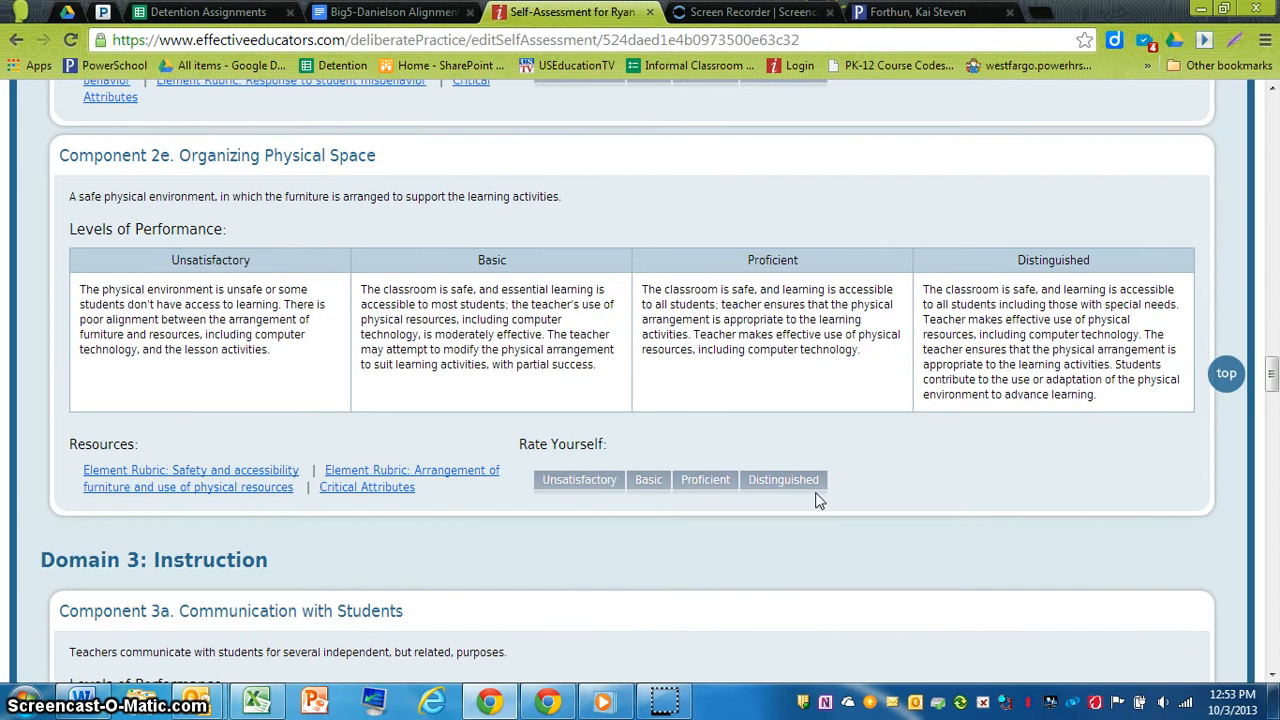
pyautogui.scroll(-8, 817, 500)
pyautogui.scroll(-3, 817, 497)
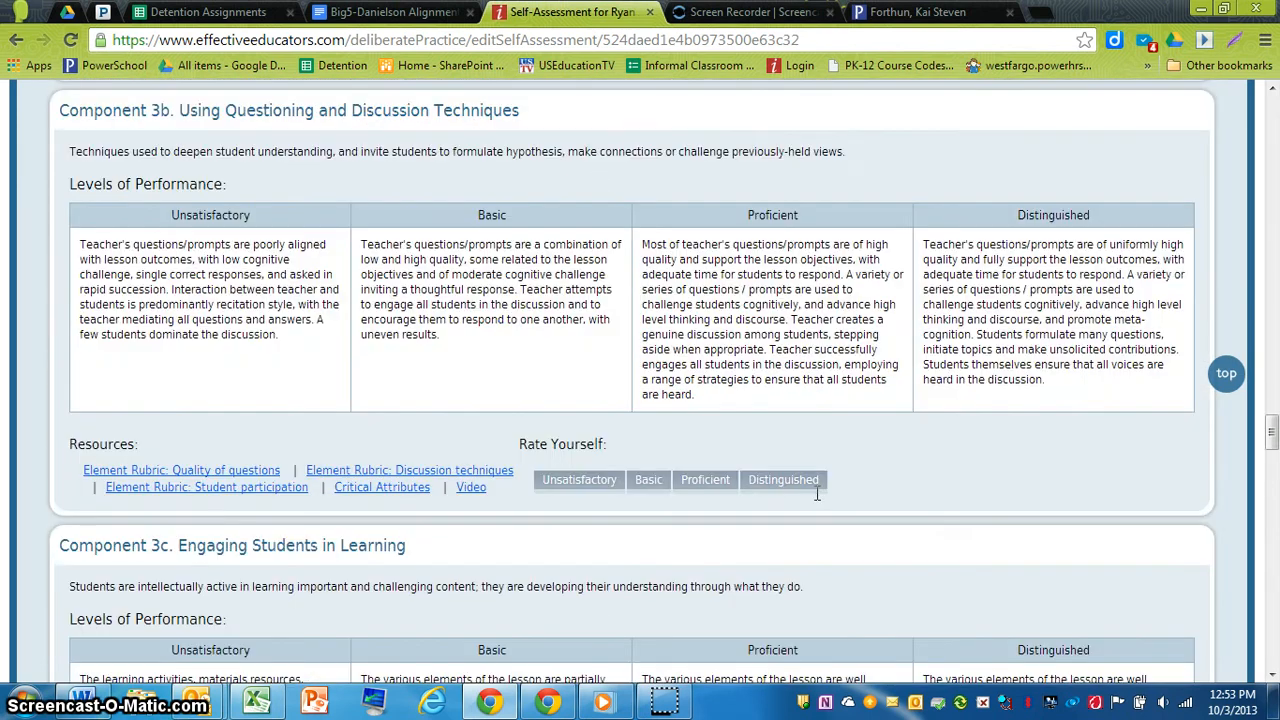
pyautogui.scroll(-3, 817, 495)
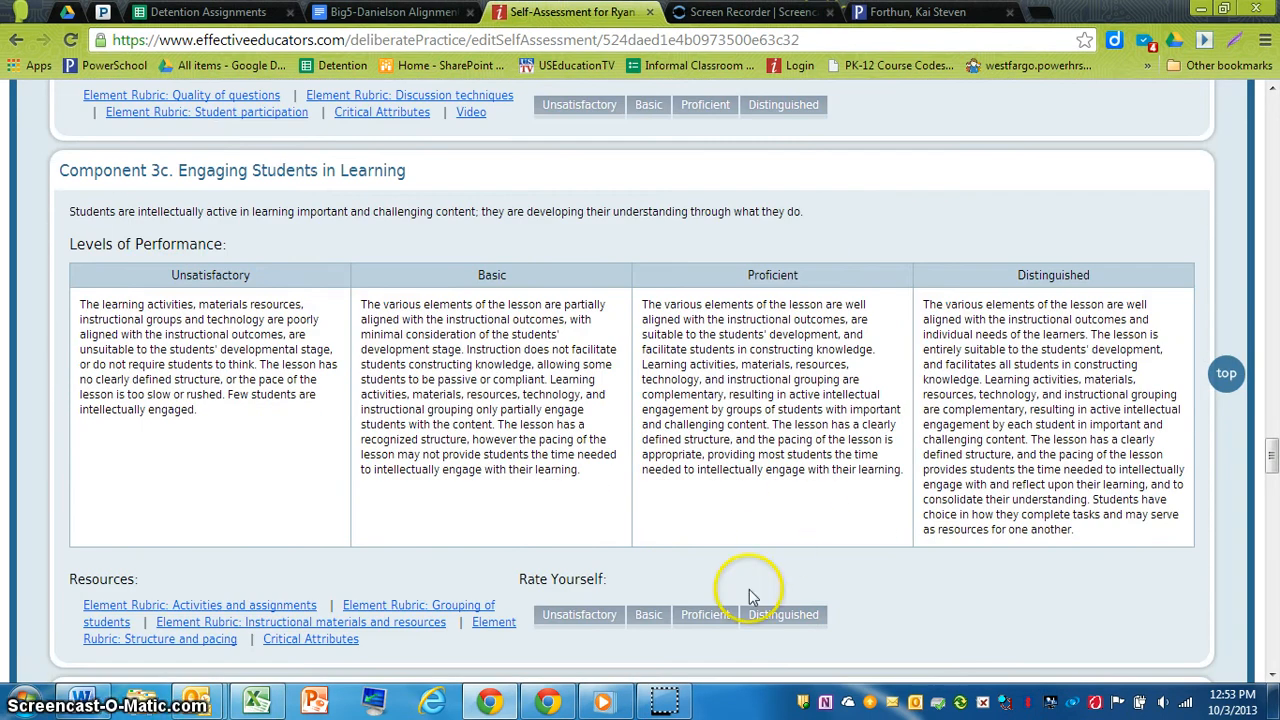
pyautogui.click(655, 612)
# Rate Component 4c, Communicating with Families, as Proficient and Component 4d, Participating in a Professional Learning Community, as Distinguished.
pyautogui.scroll(-7, 784, 590)
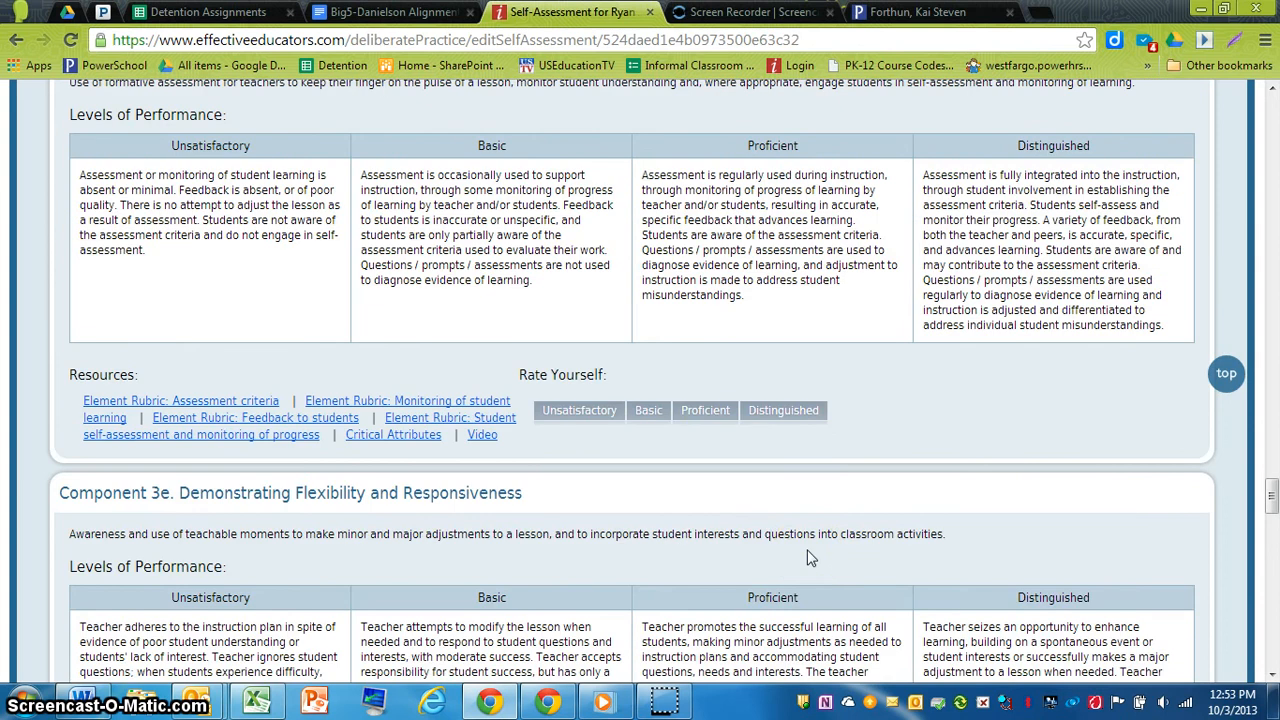
pyautogui.scroll(-8, 810, 558)
pyautogui.scroll(-4, 810, 558)
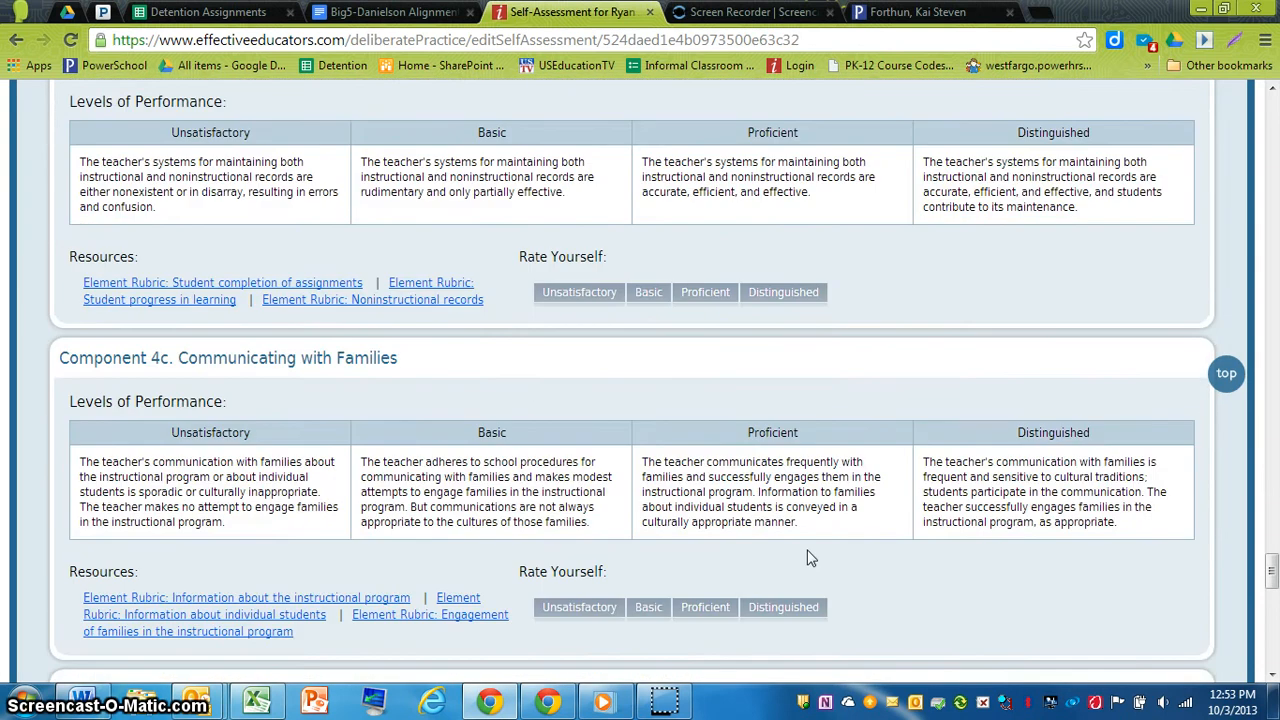
pyautogui.scroll(-1, 811, 558)
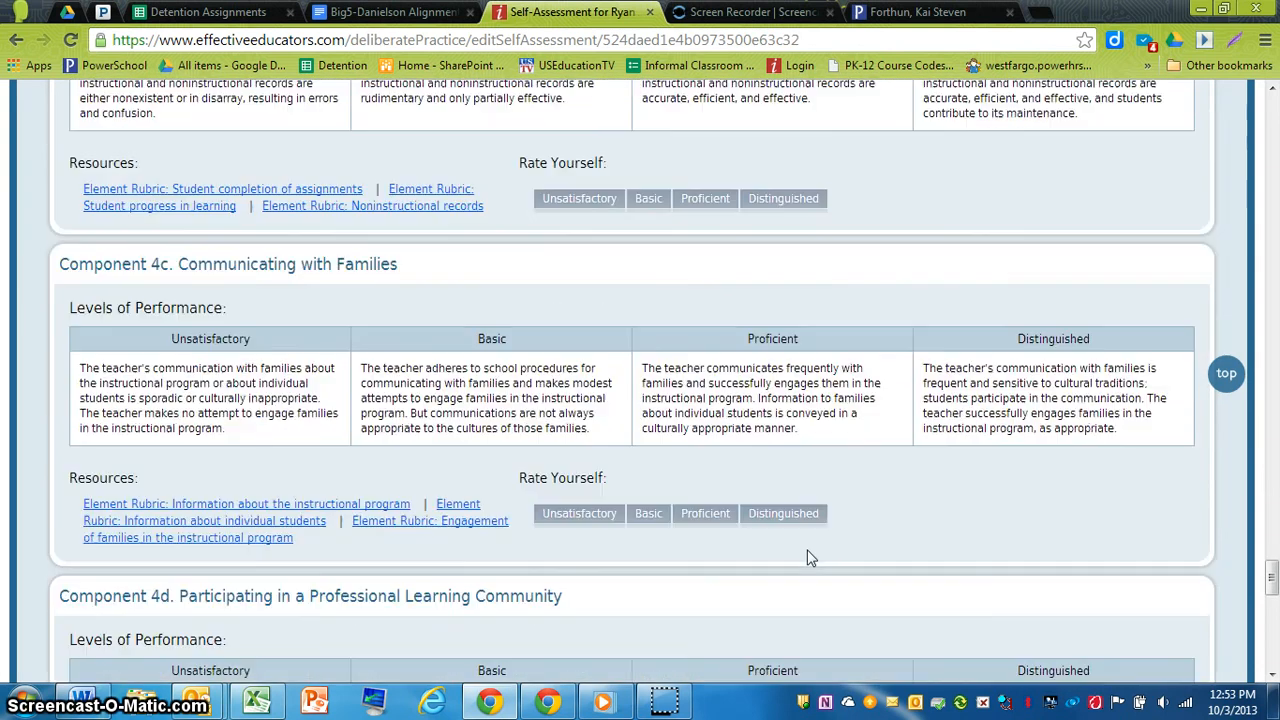
pyautogui.click(714, 515)
pyautogui.scroll(-5, 737, 529)
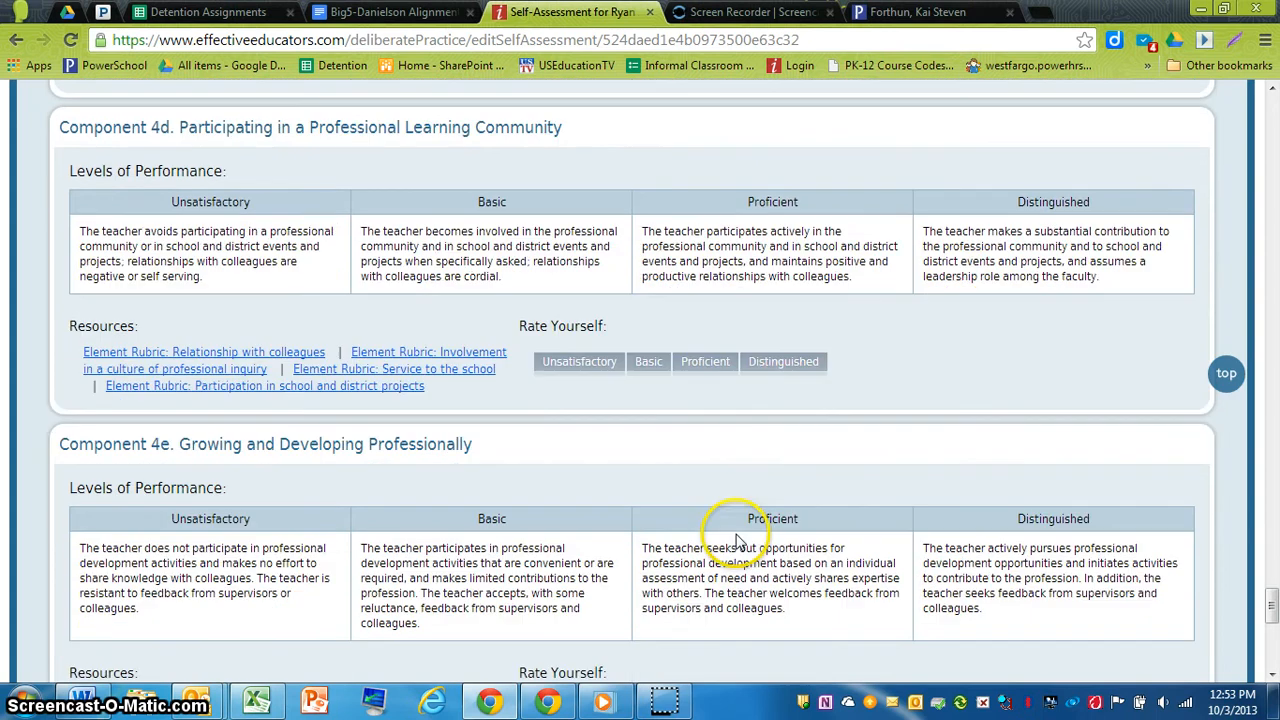
pyautogui.click(797, 370)
# Finish the self-assessment and confirm its completion.
pyautogui.scroll(-6, 877, 466)
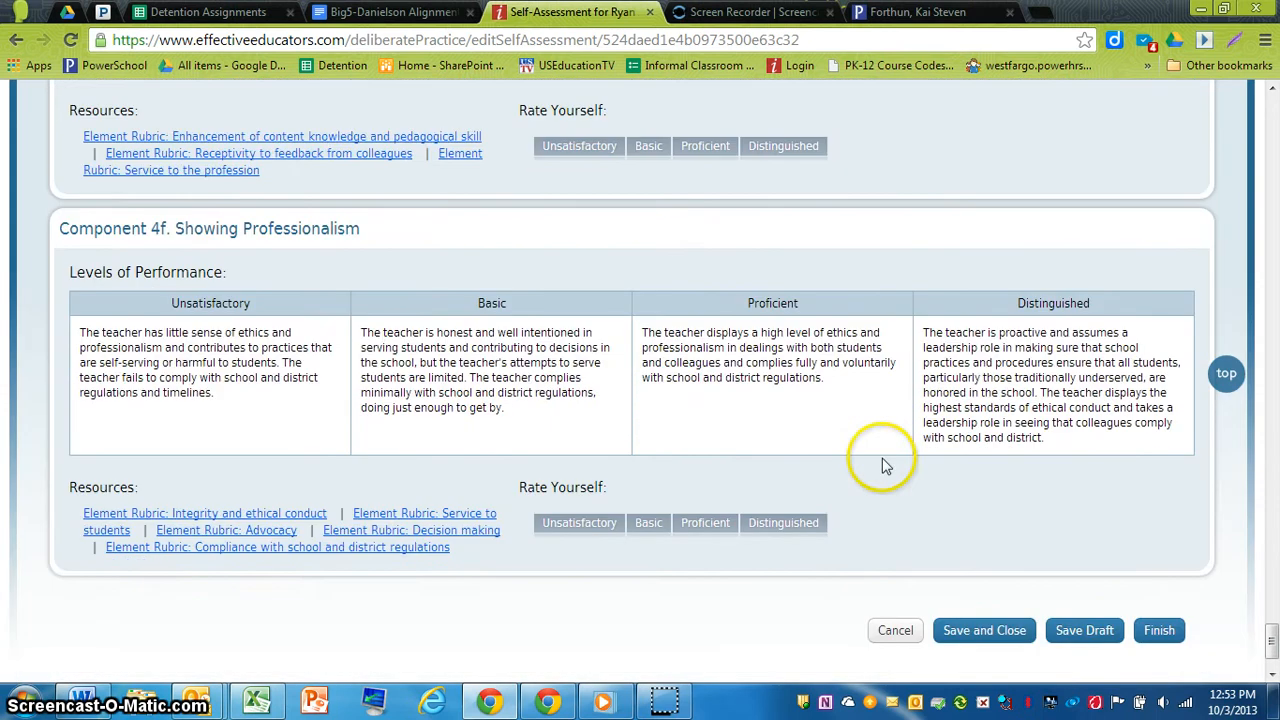
pyautogui.scroll(-1, 882, 466)
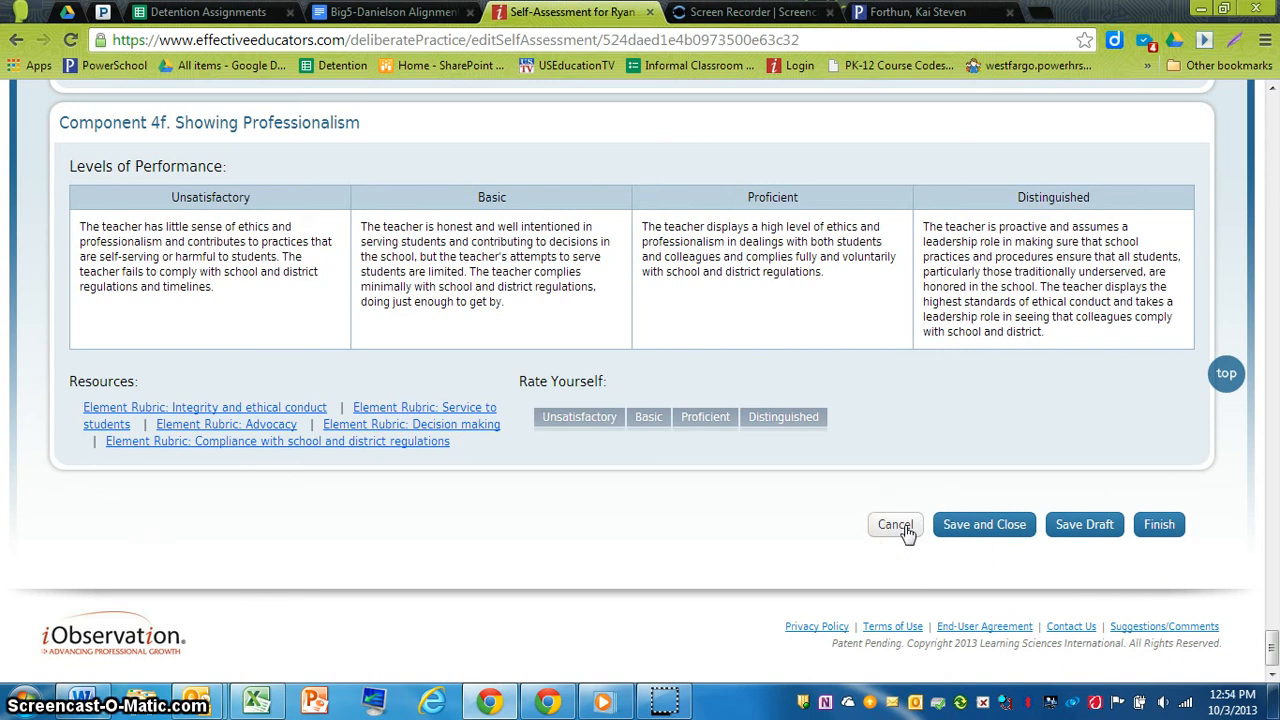
pyautogui.click(1160, 530)
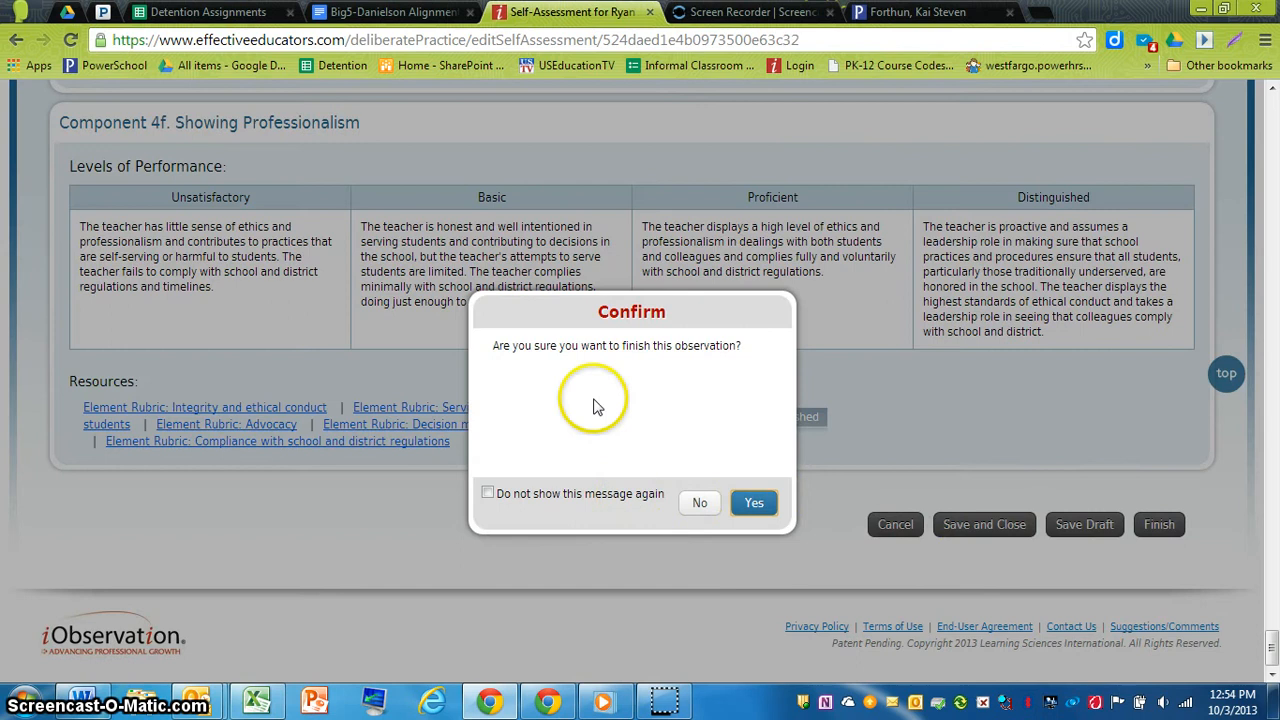
pyautogui.click(754, 505)
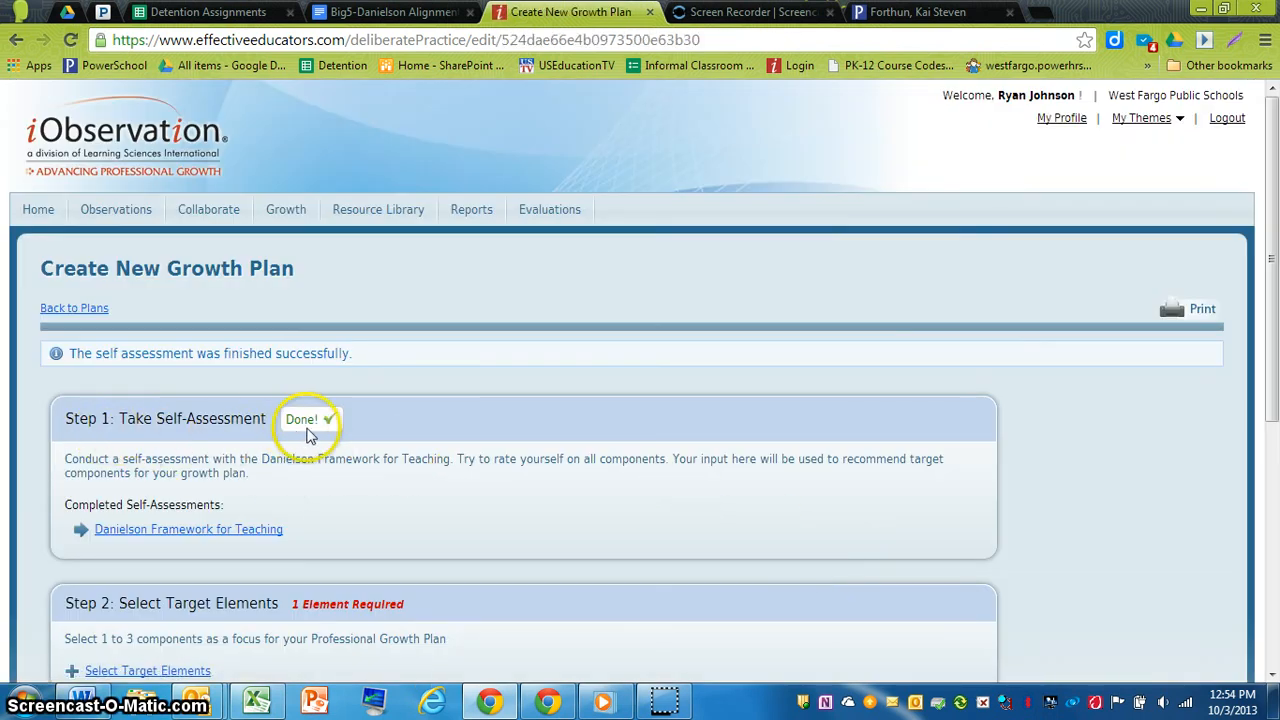
# Open the target element selection for Step 2 of the growth plan and review the recommended and available components with their scores.
pyautogui.scroll(-3, 388, 492)
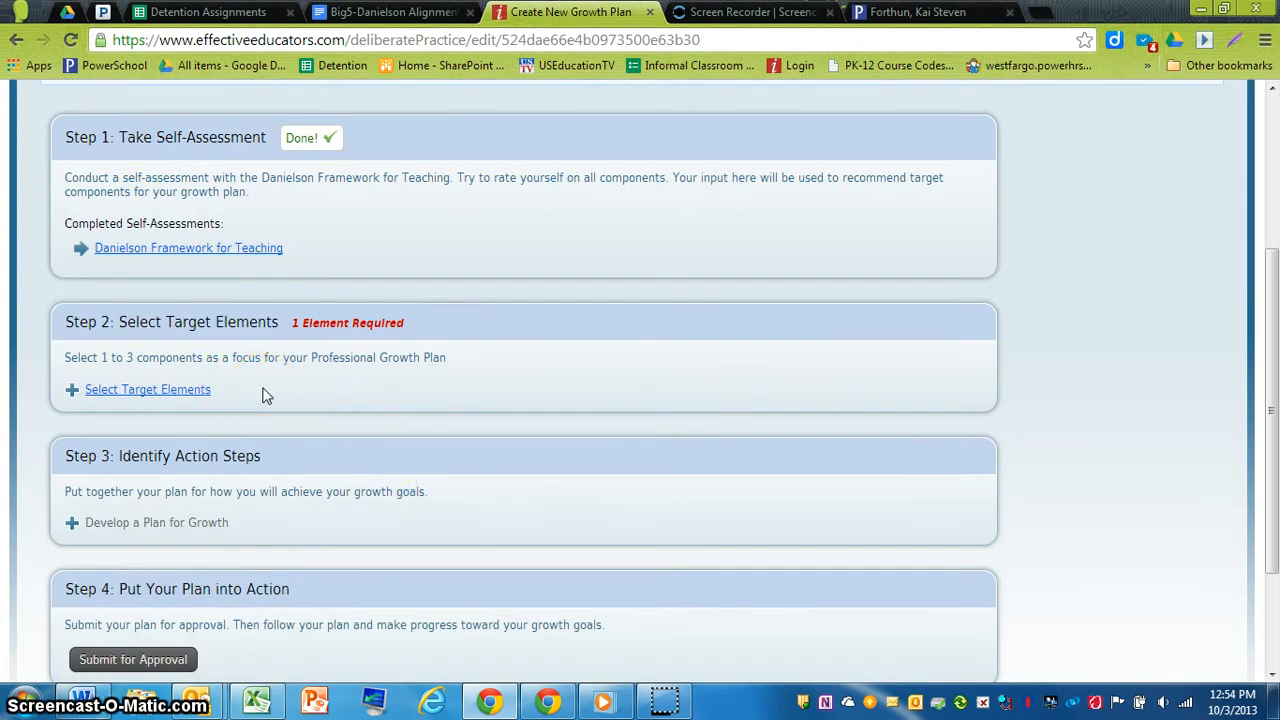
pyautogui.click(193, 389)
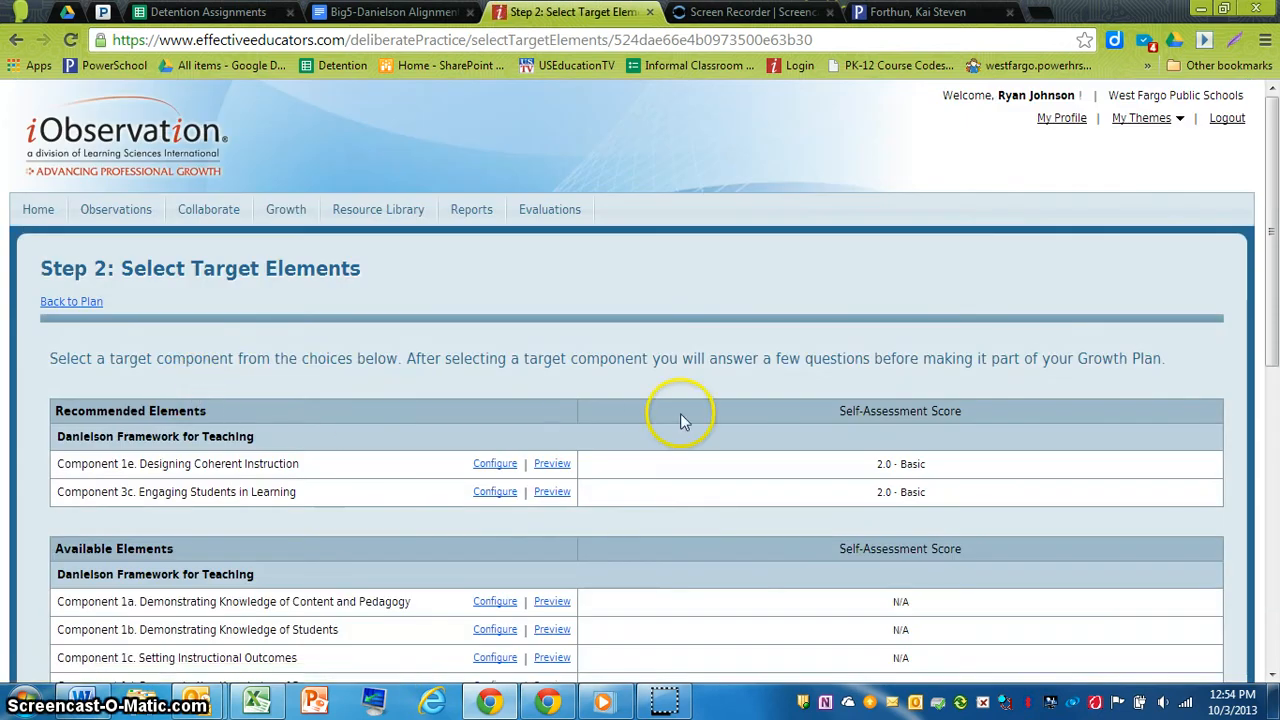
pyautogui.scroll(-2, 784, 429)
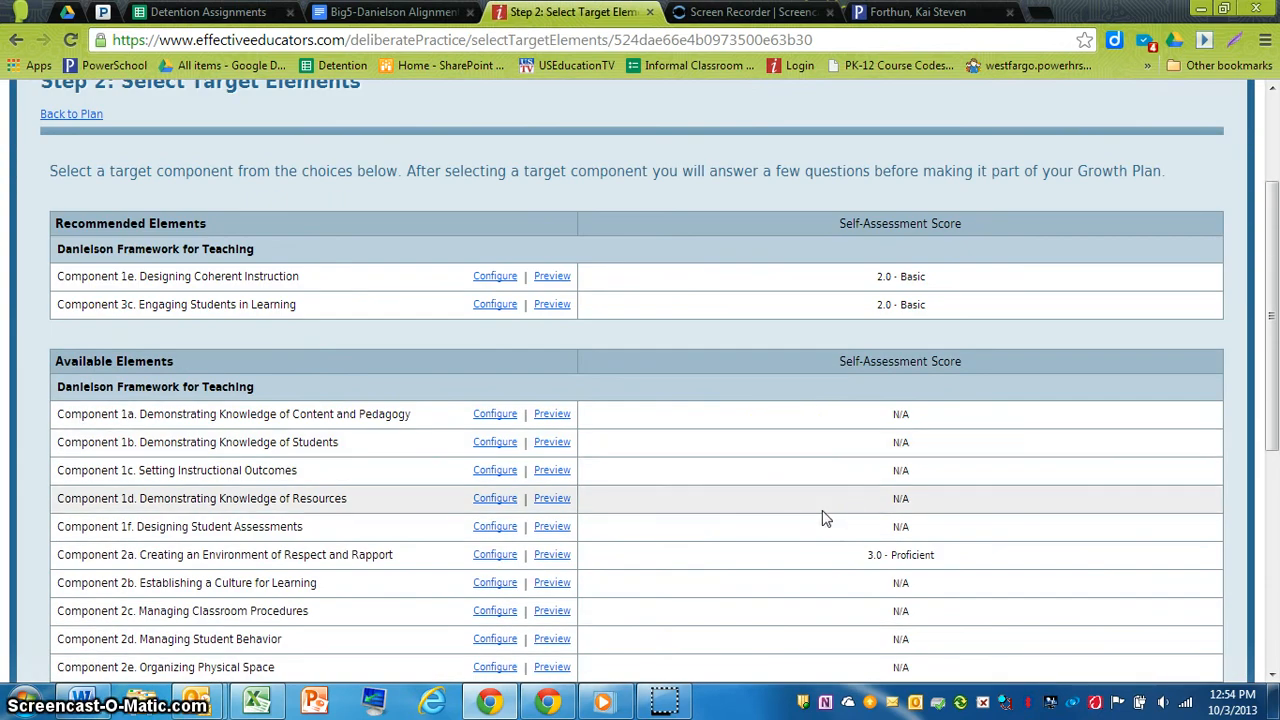
pyautogui.scroll(-3, 822, 518)
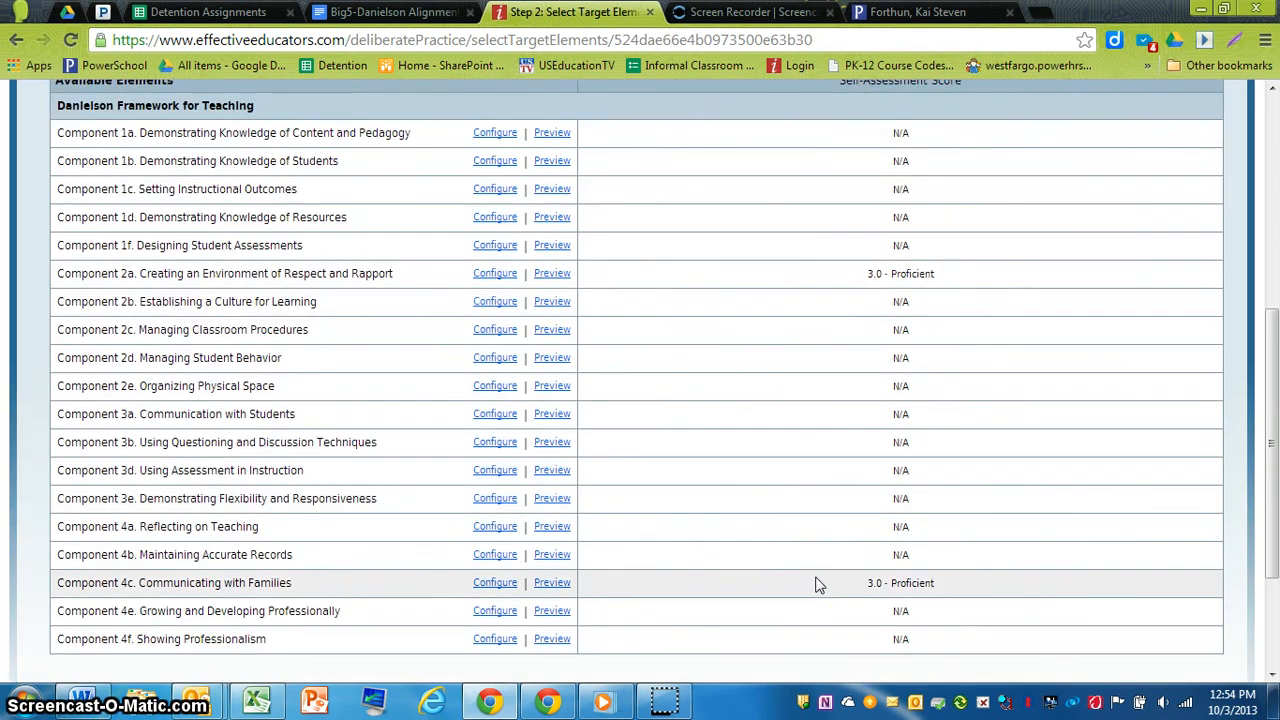
pyautogui.click(830, 530)
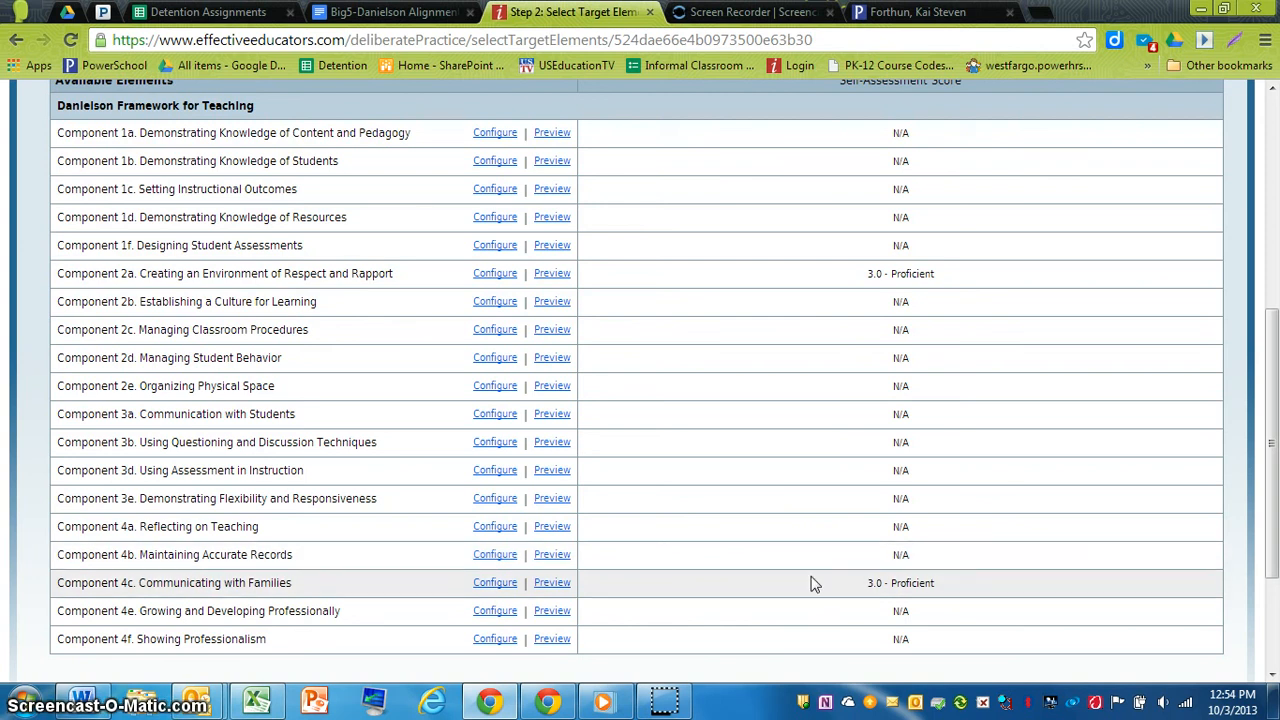
pyautogui.scroll(3, 815, 585)
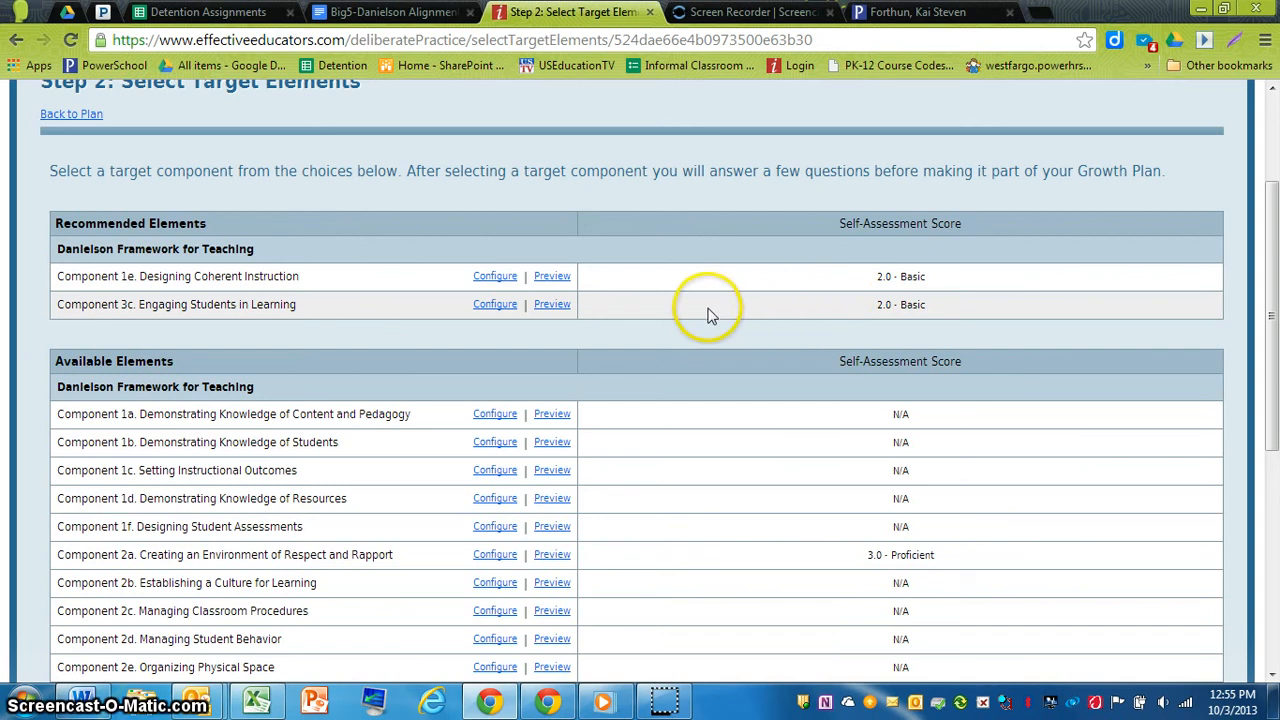
# Preview the levels of performance for recommended Component 3c, Engaging Students in Learning, and close the preview.
pyautogui.click(551, 309)
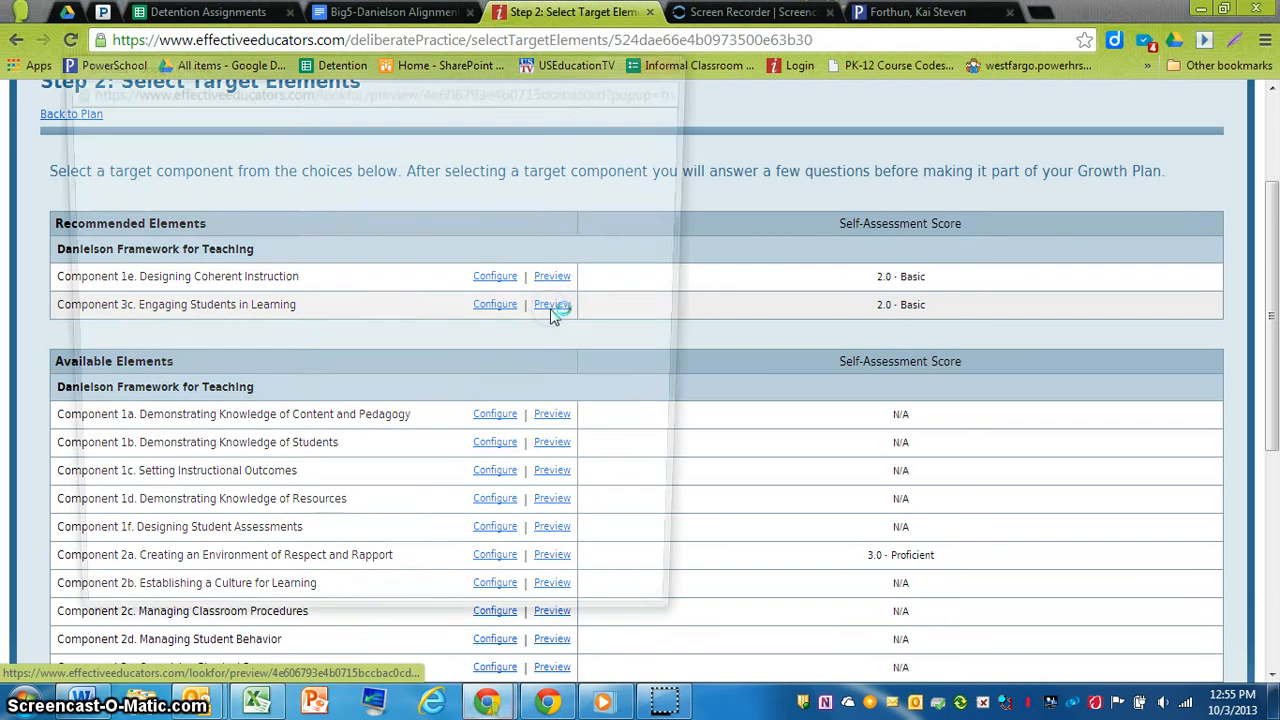
pyautogui.scroll(-1, 556, 310)
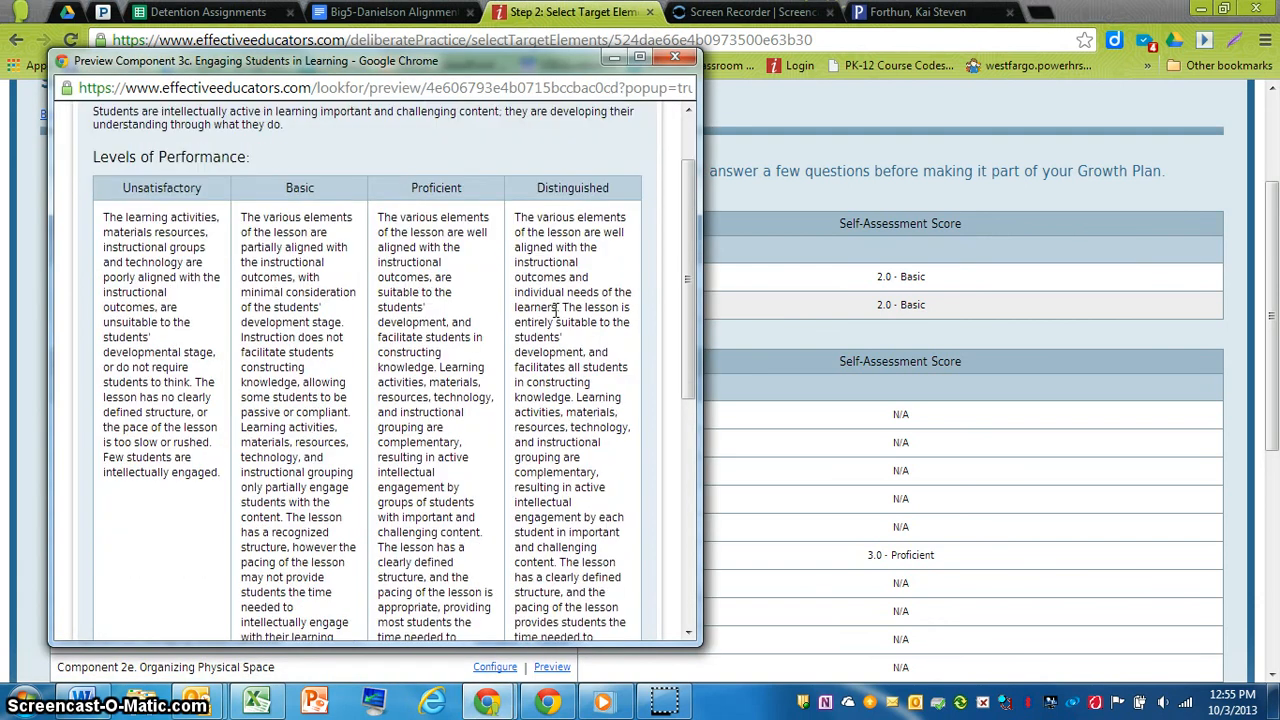
pyautogui.scroll(-1, 556, 310)
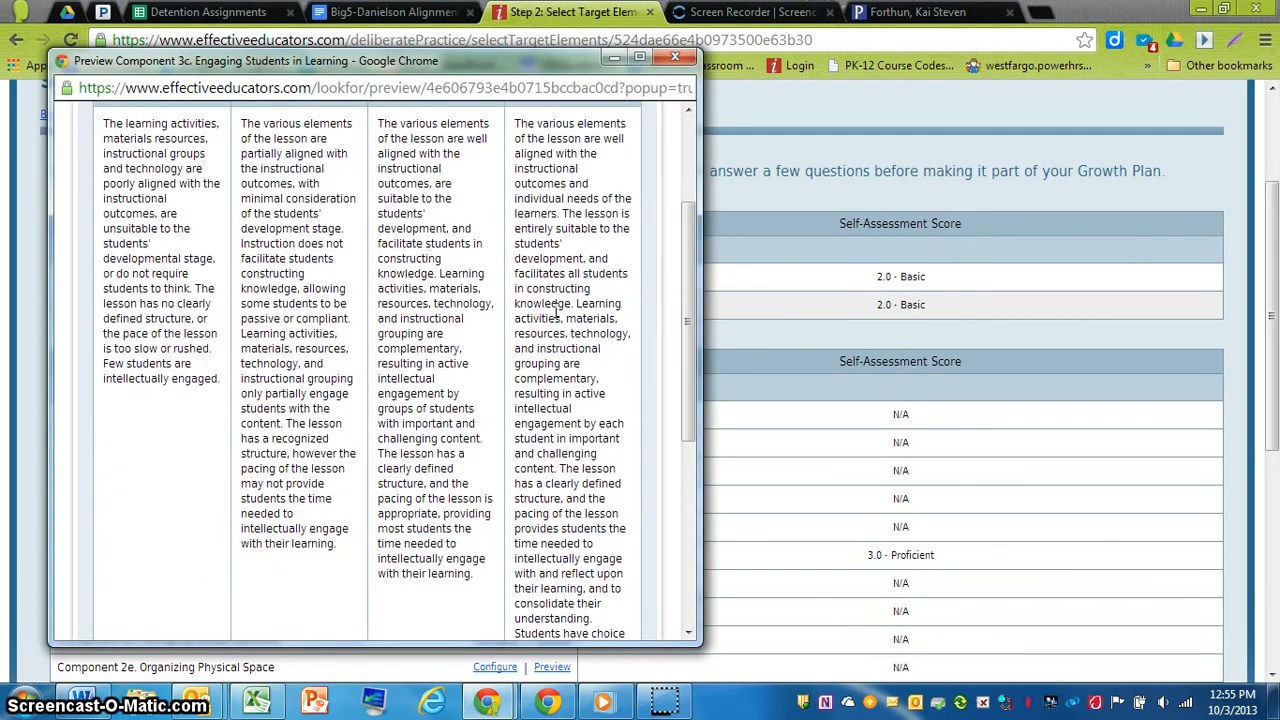
pyautogui.click(675, 57)
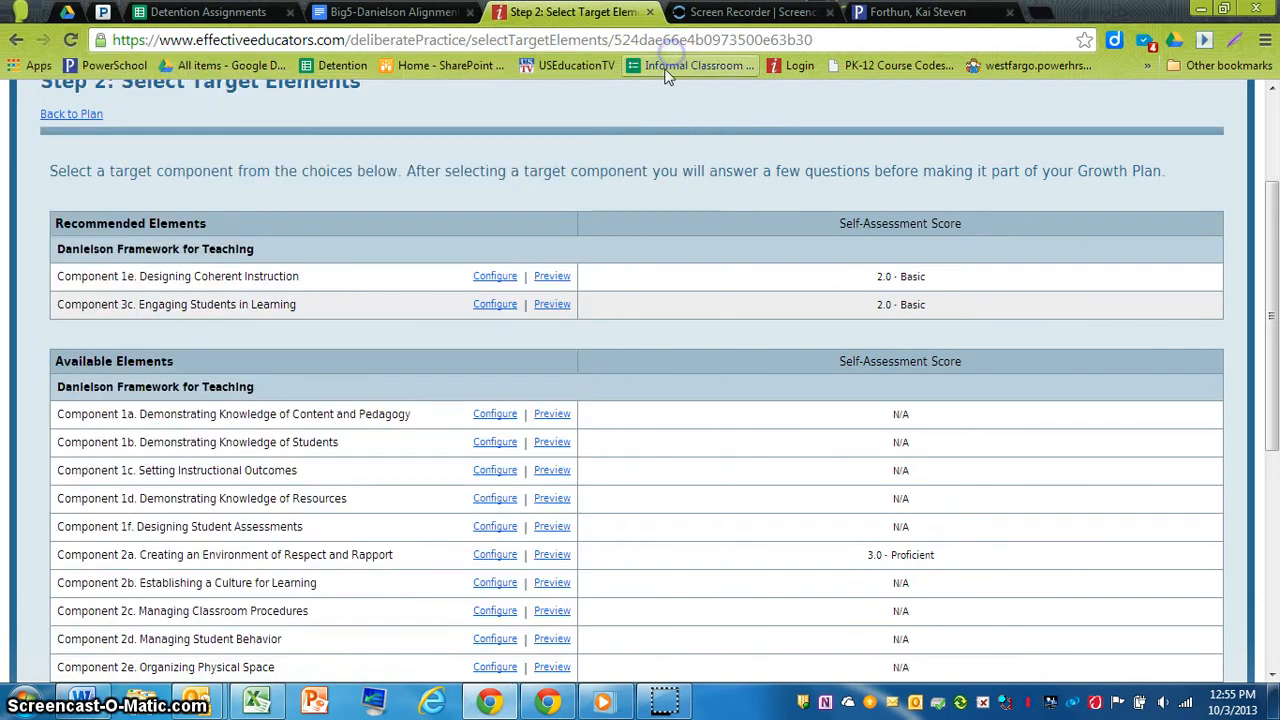
# Configure Component 3c, Engaging Students in Learning, as a target element with Proficient as the final goal level.
pyautogui.click(497, 305)
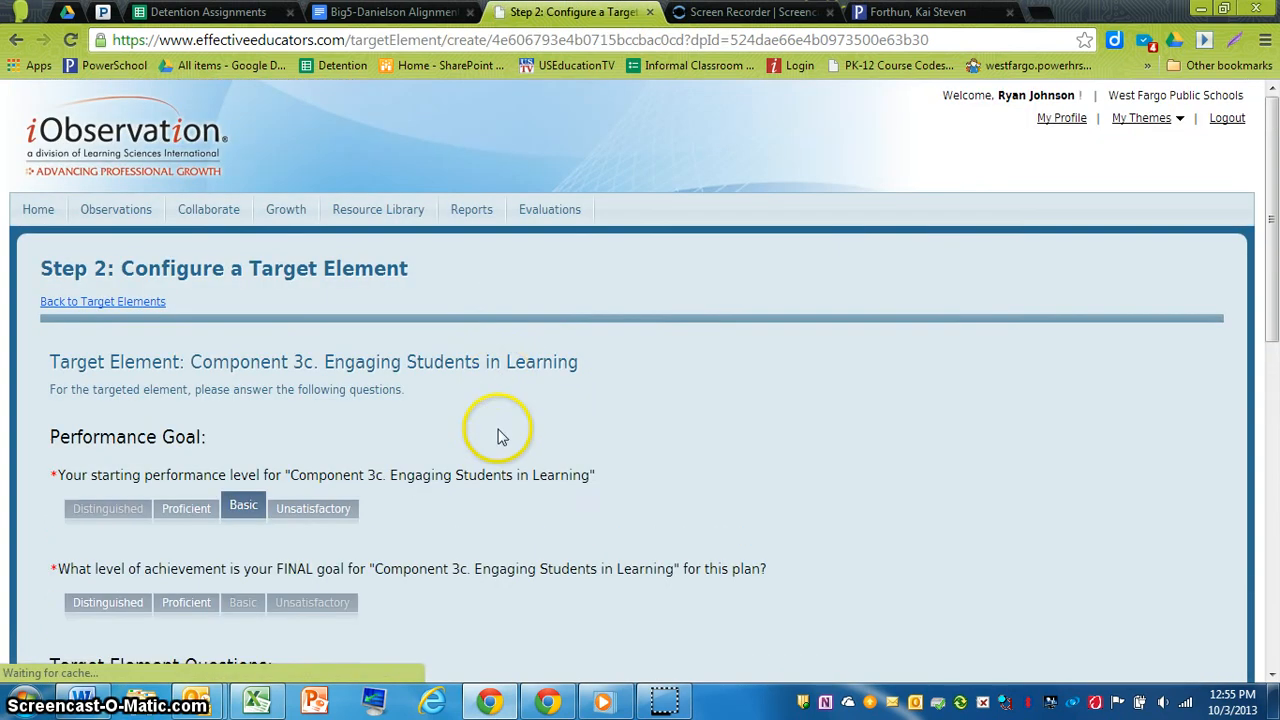
pyautogui.scroll(-1, 607, 470)
pyautogui.scroll(-1, 607, 465)
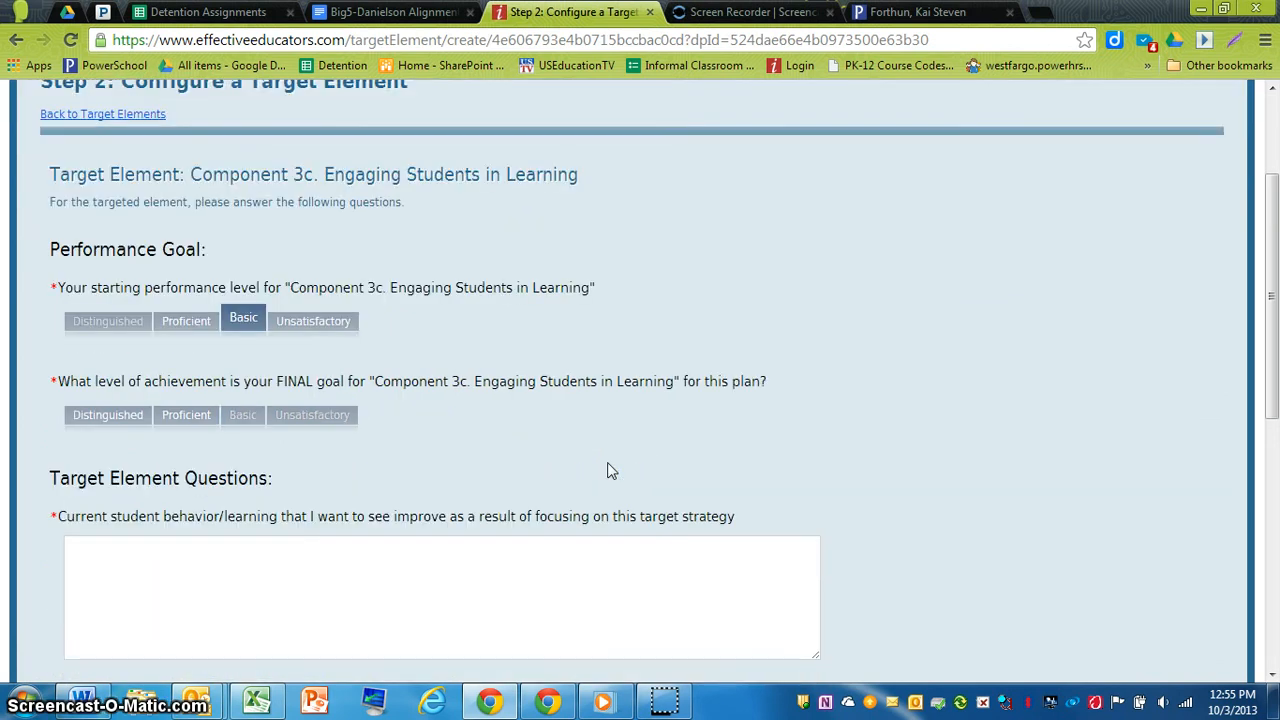
pyautogui.click(607, 470)
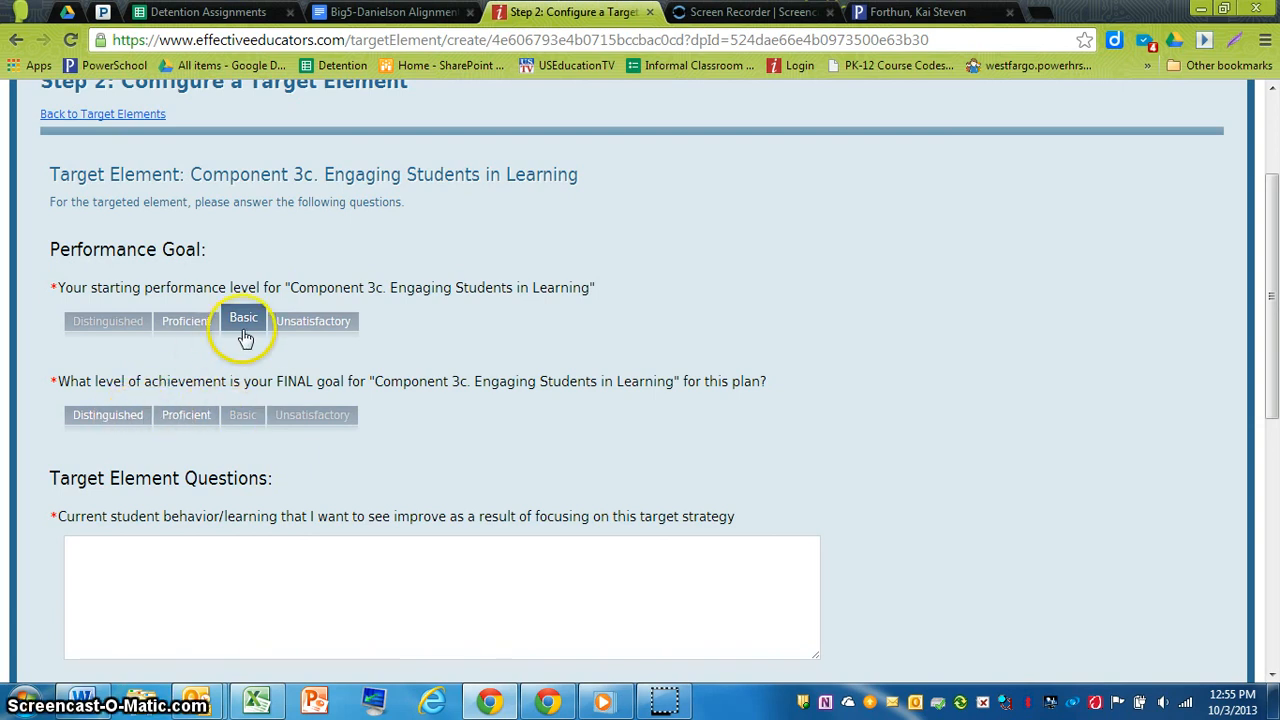
pyautogui.click(192, 413)
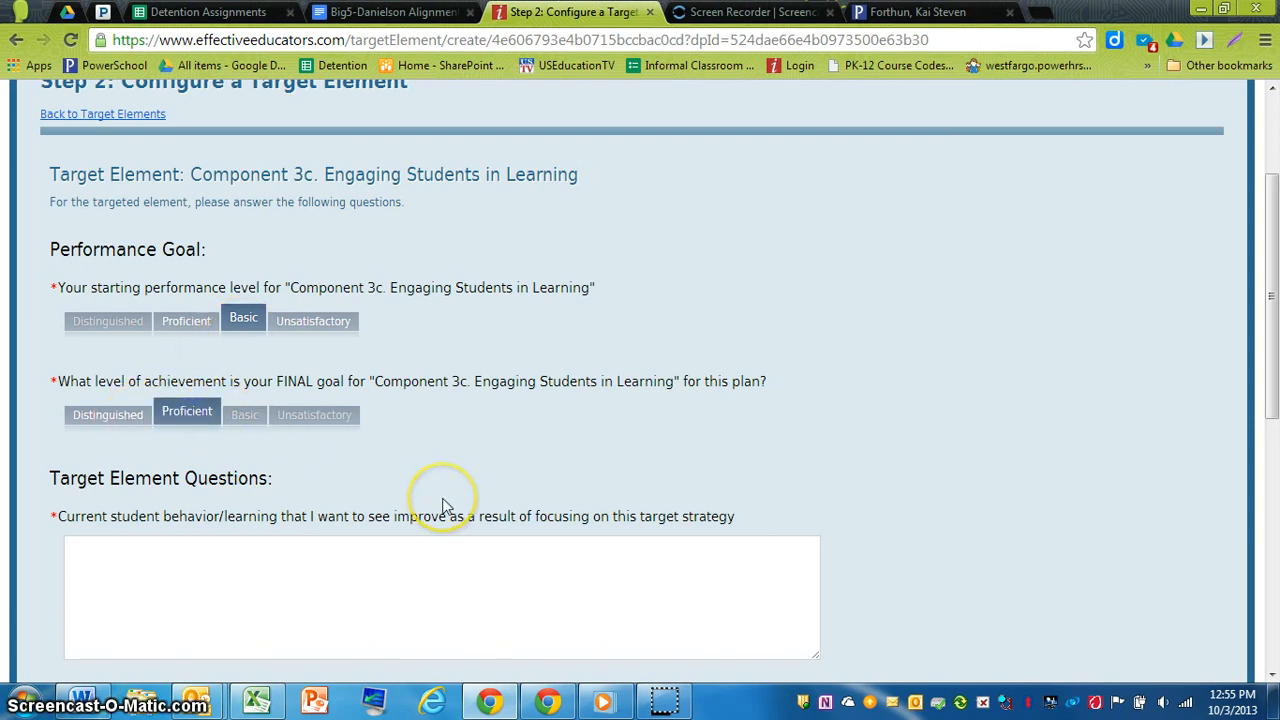
# Review the target element questions on current student behavior, expected changes and growth goals for Component 3c.
pyautogui.scroll(-1, 430, 500)
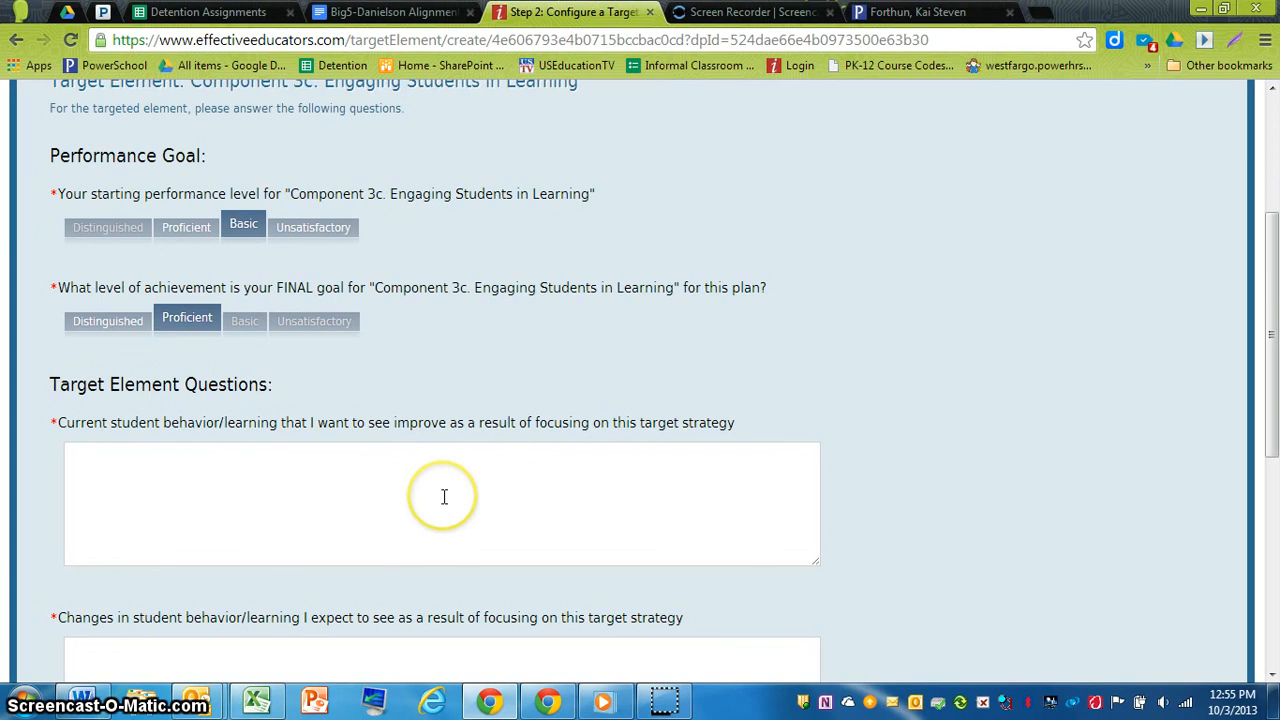
pyautogui.scroll(-2, 490, 493)
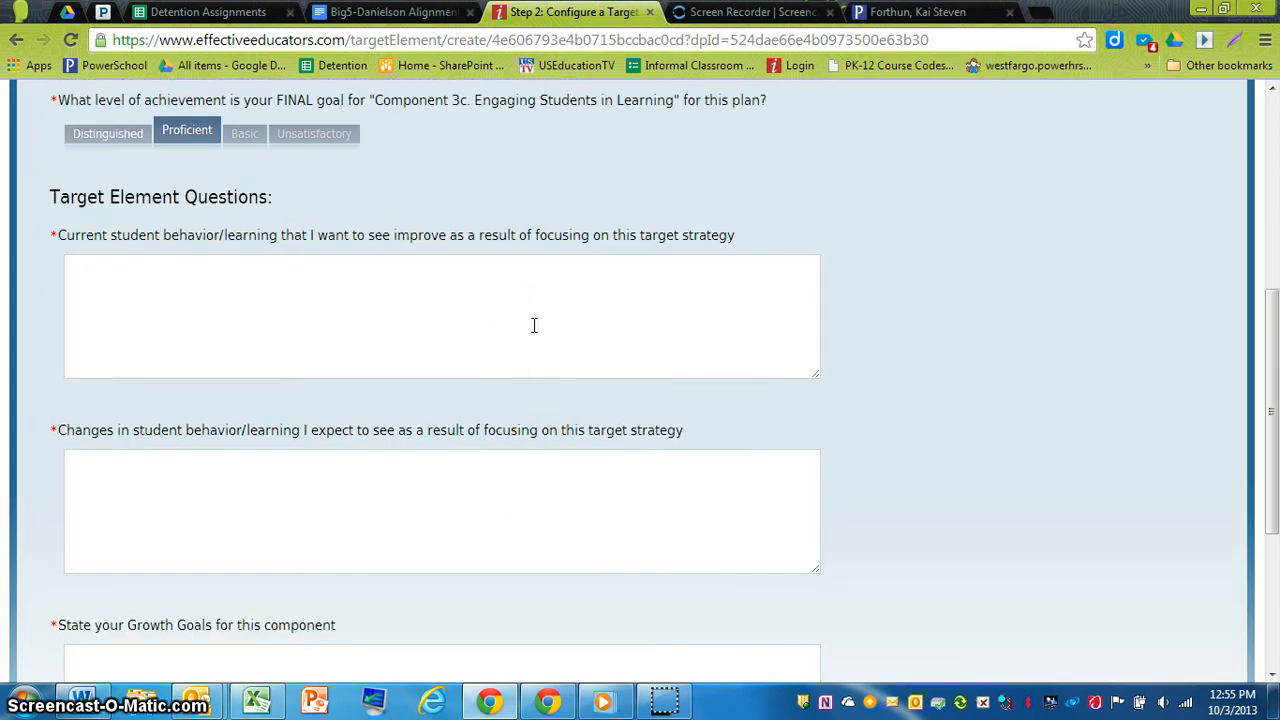
pyautogui.scroll(-1, 534, 325)
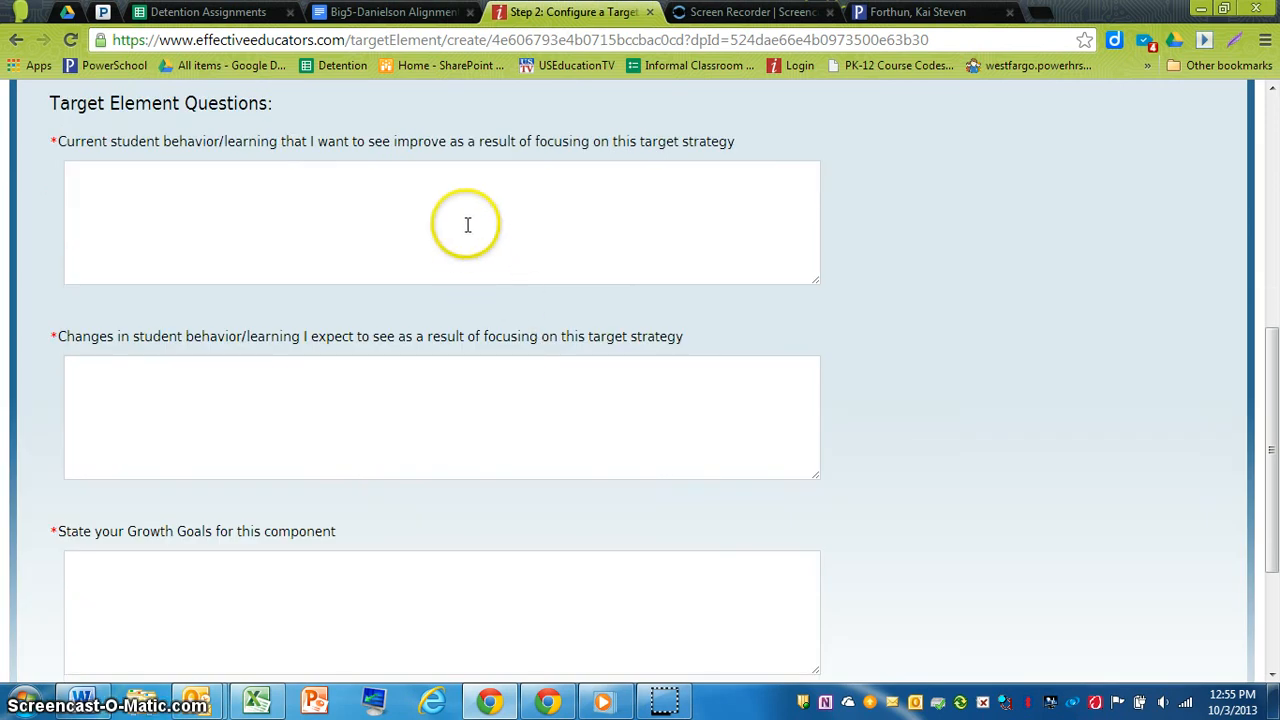
pyautogui.click(181, 181)
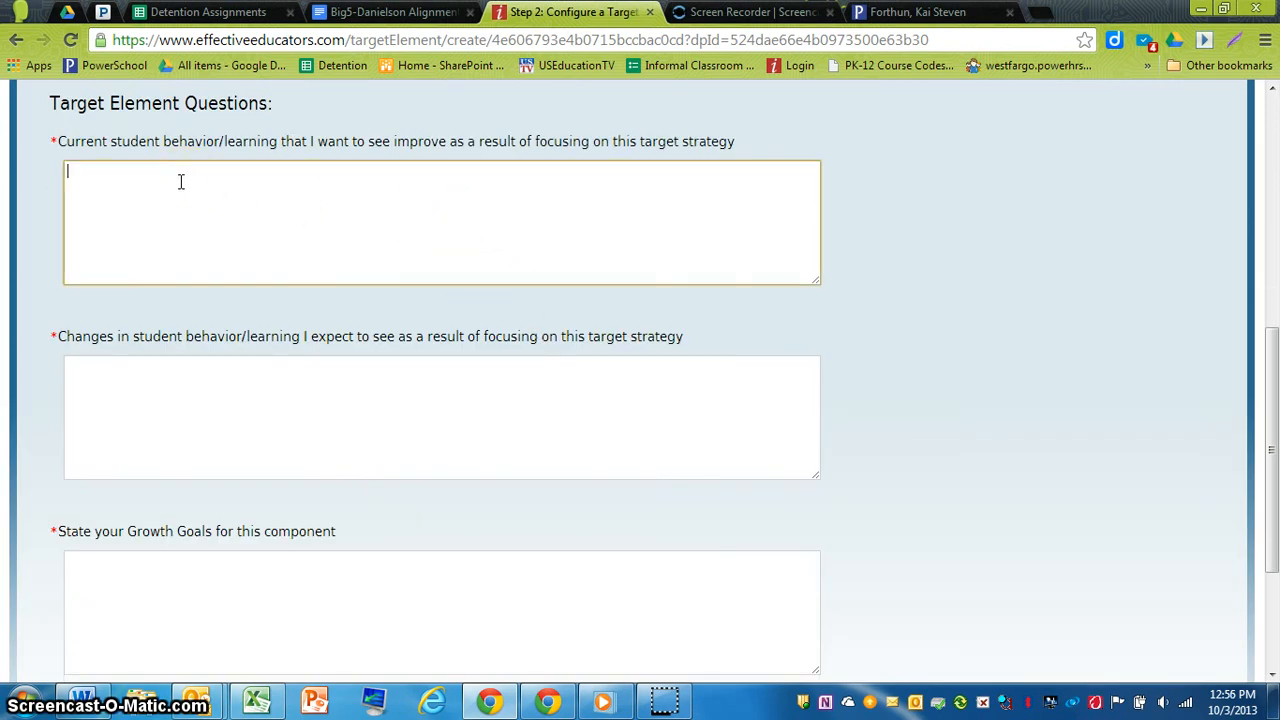
pyautogui.scroll(2, 266, 275)
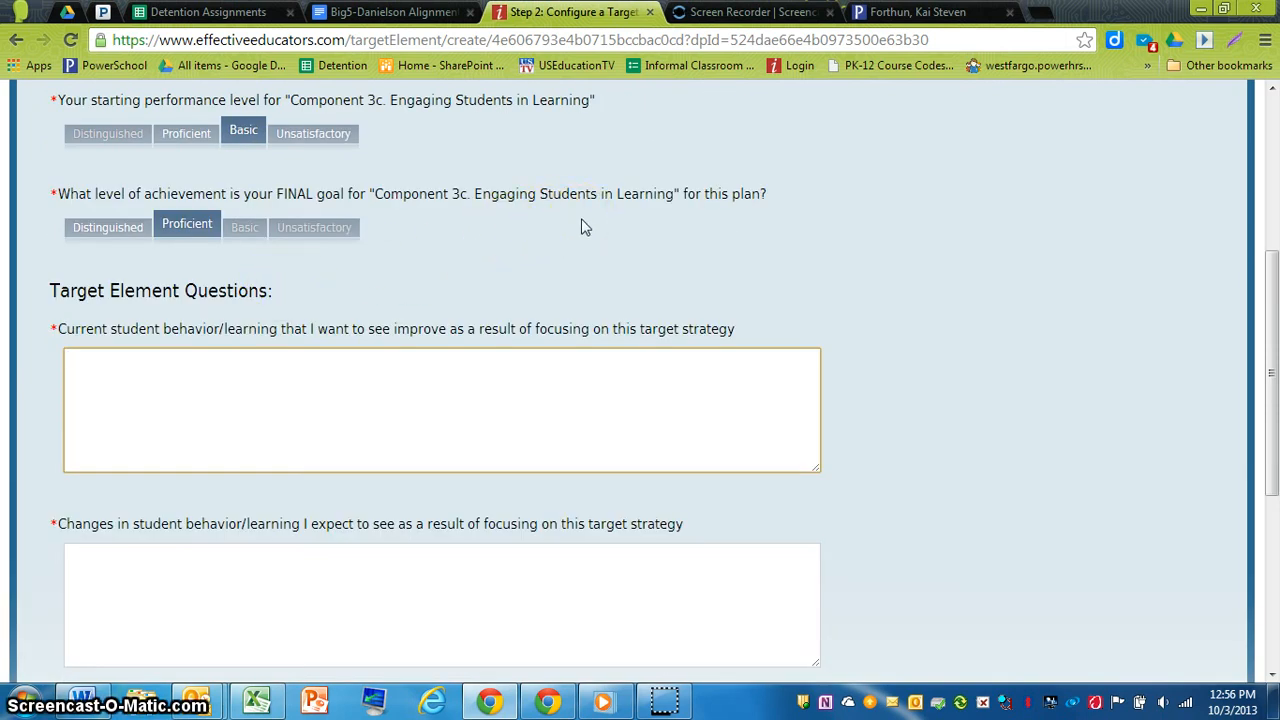
pyautogui.click(501, 381)
pyautogui.scroll(-2, 914, 409)
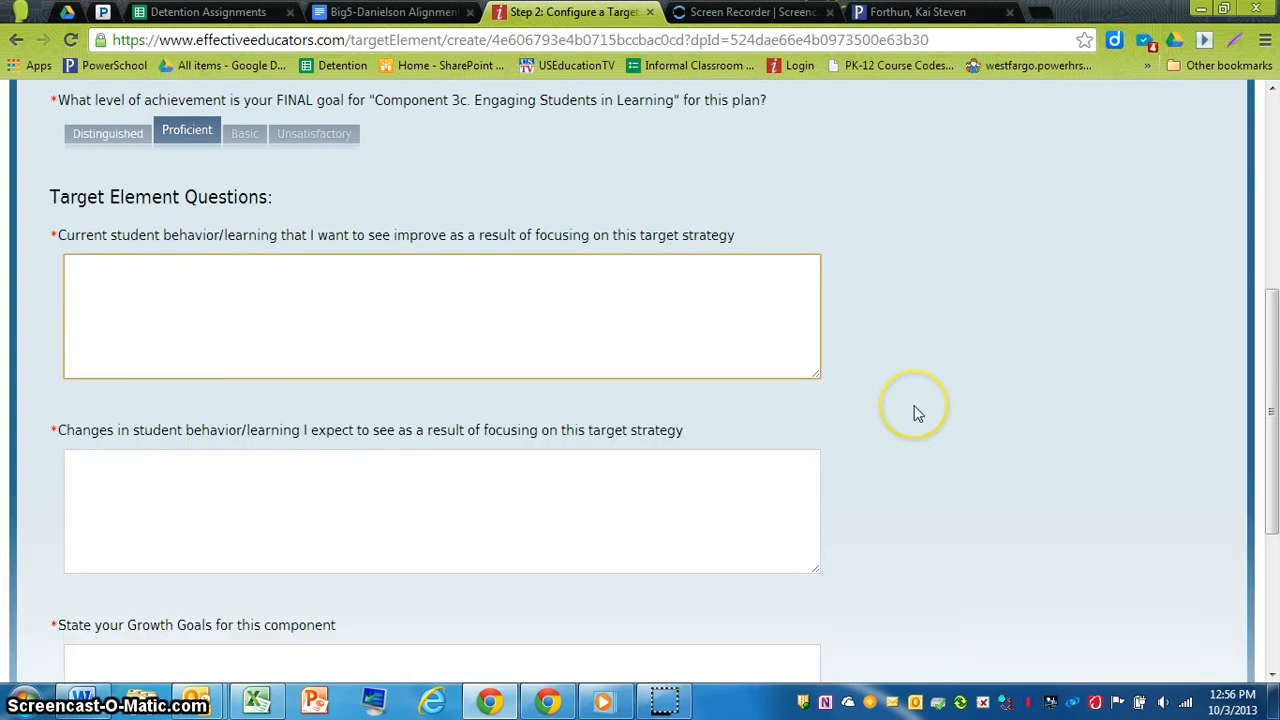
pyautogui.click(727, 410)
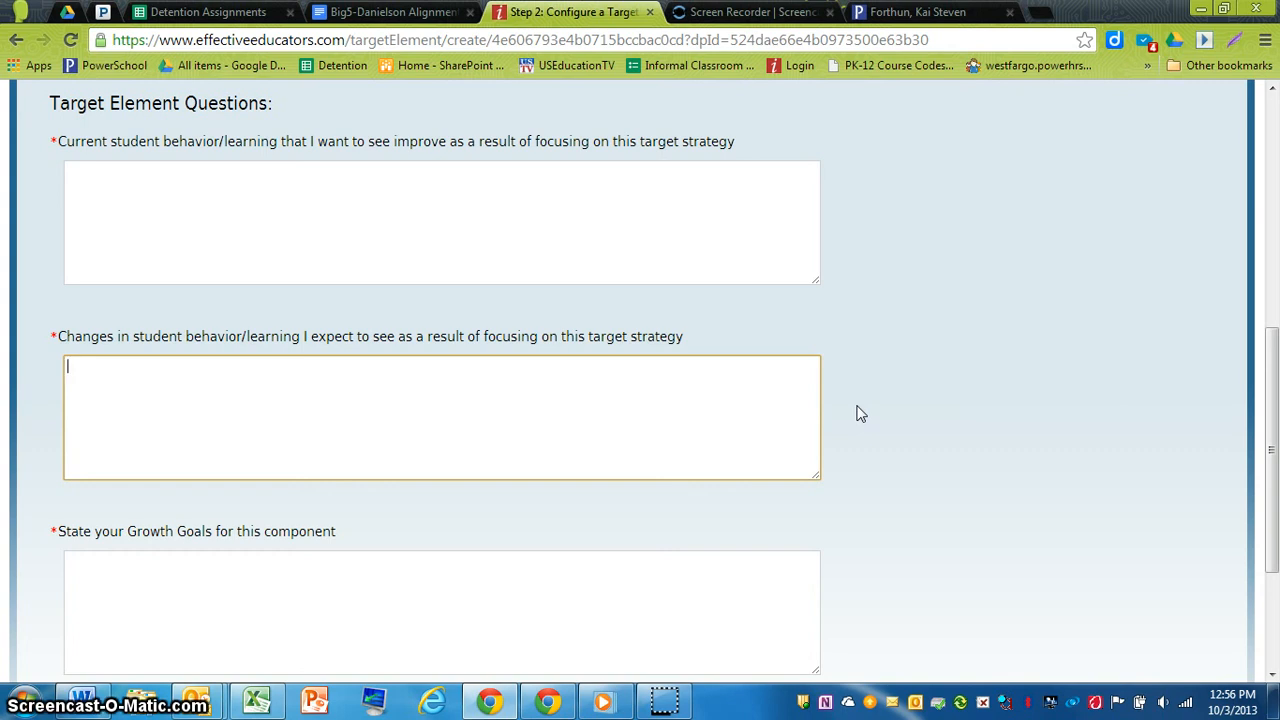
pyautogui.scroll(-3, 855, 412)
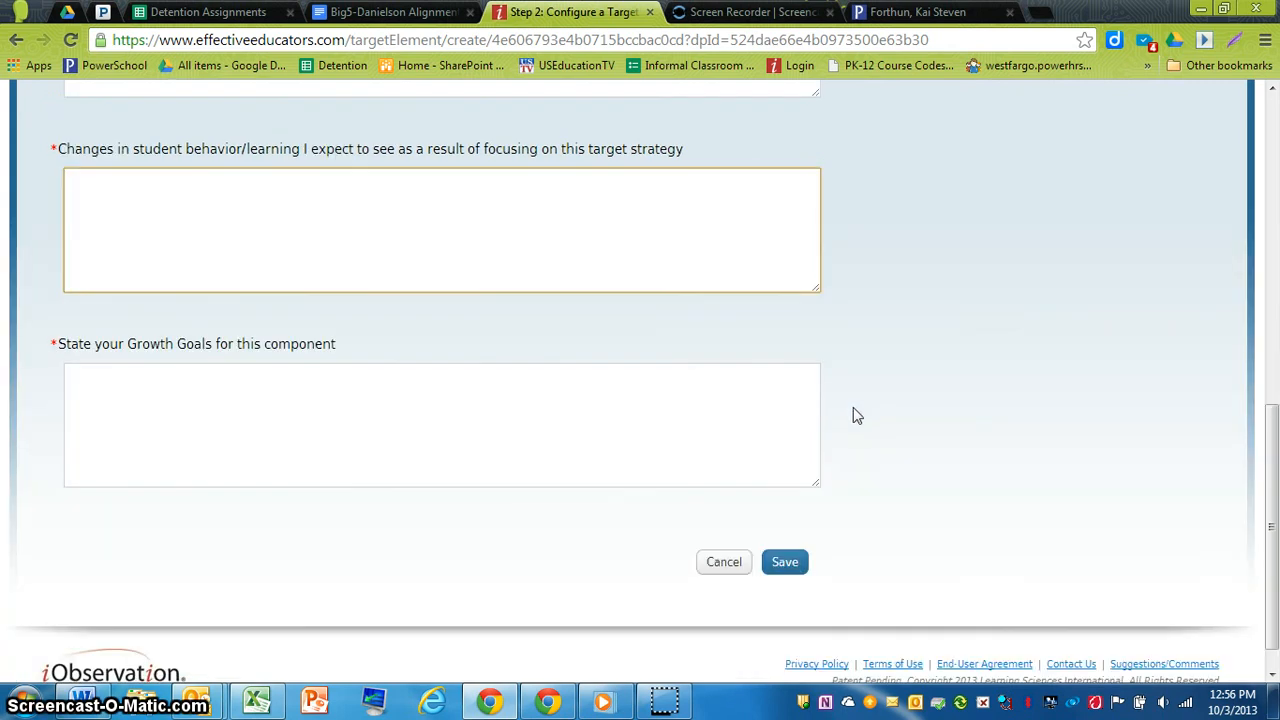
# Consult the SMART goal criteria in the Big5-Danielson Alignment document for the growth goals question, and return to the target element form.
pyautogui.click(689, 406)
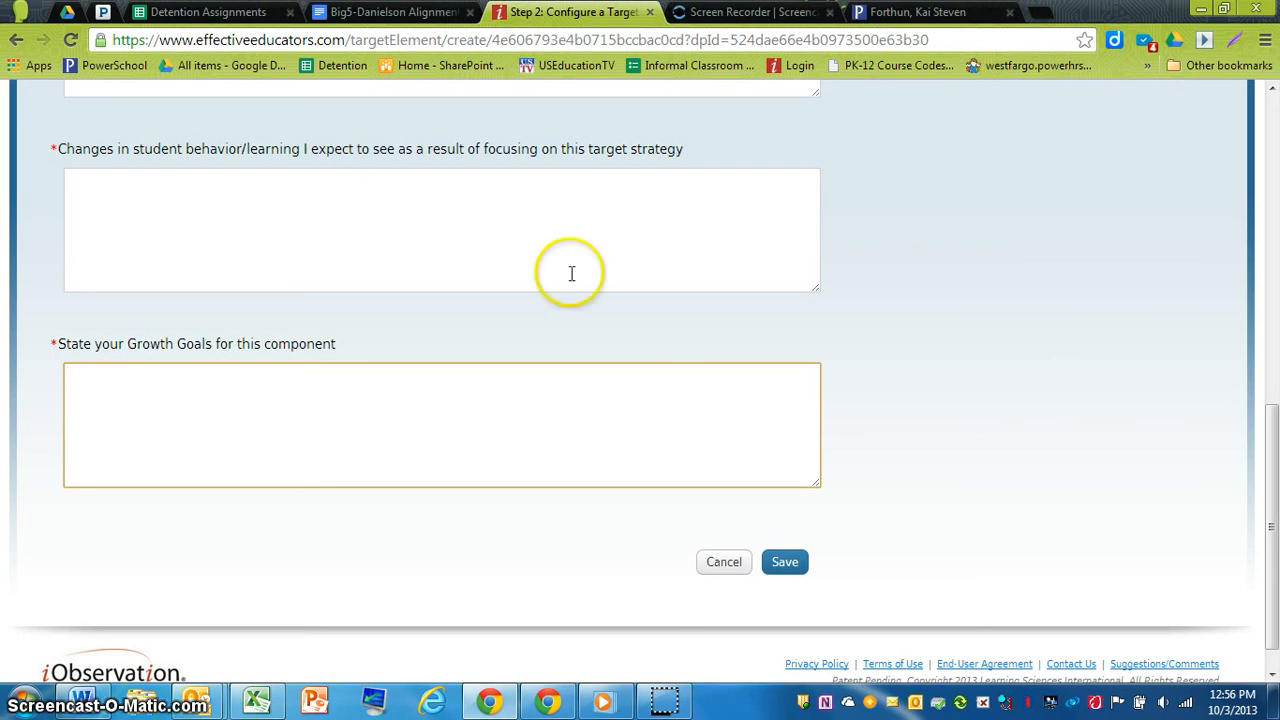
pyautogui.click(415, 11)
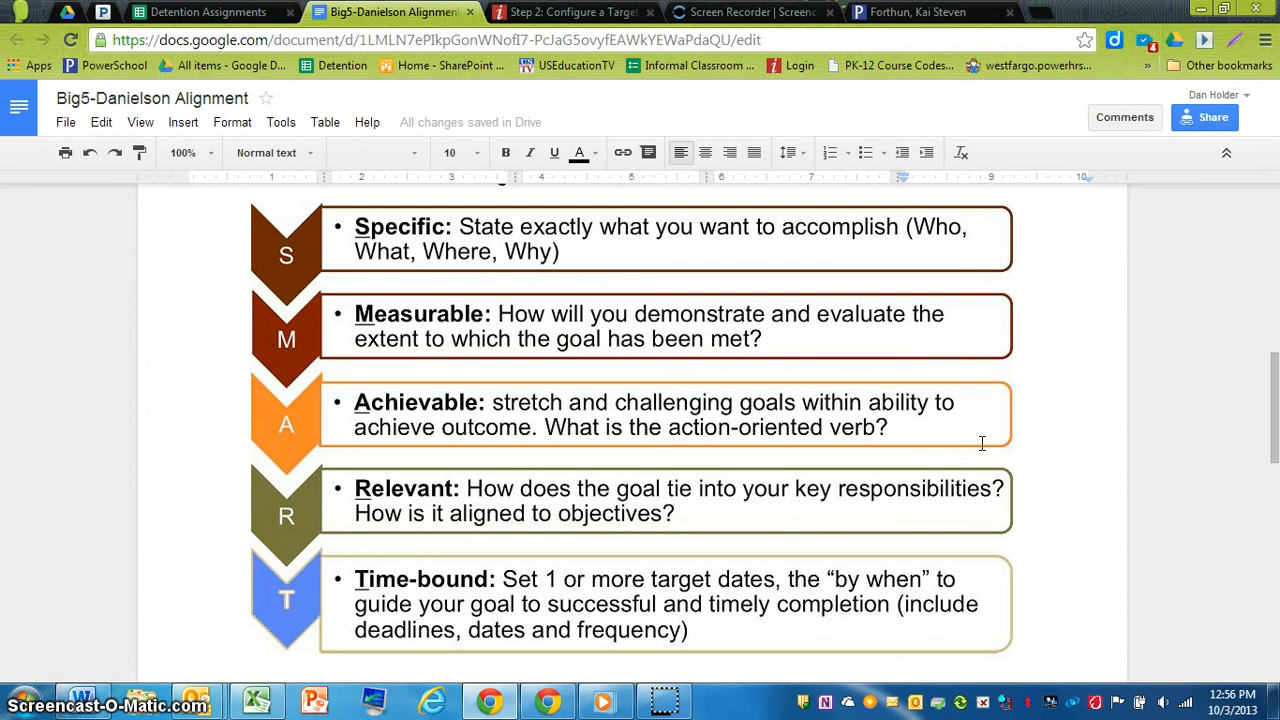
pyautogui.click(977, 442)
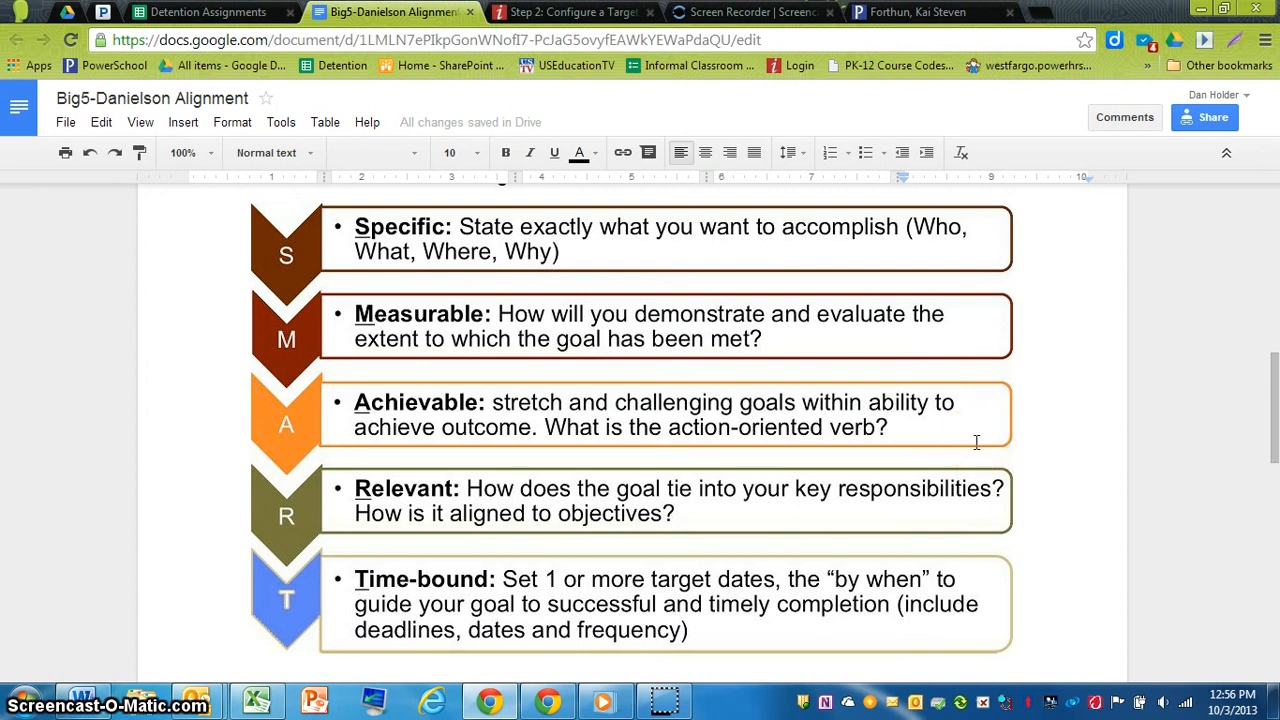
pyautogui.click(565, 13)
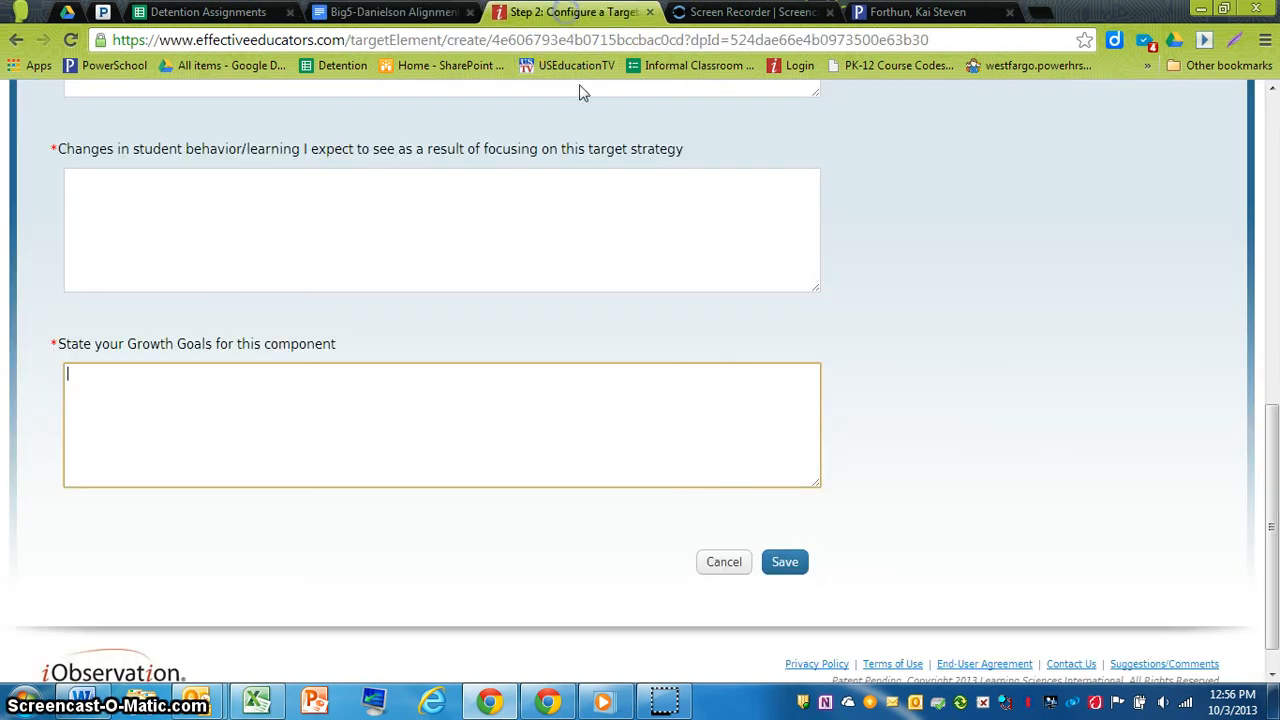
# Answer the three target element questions with placeholder text "werw", "wer" and "qasdfg", and save the target element.
pyautogui.scroll(2, 591, 271)
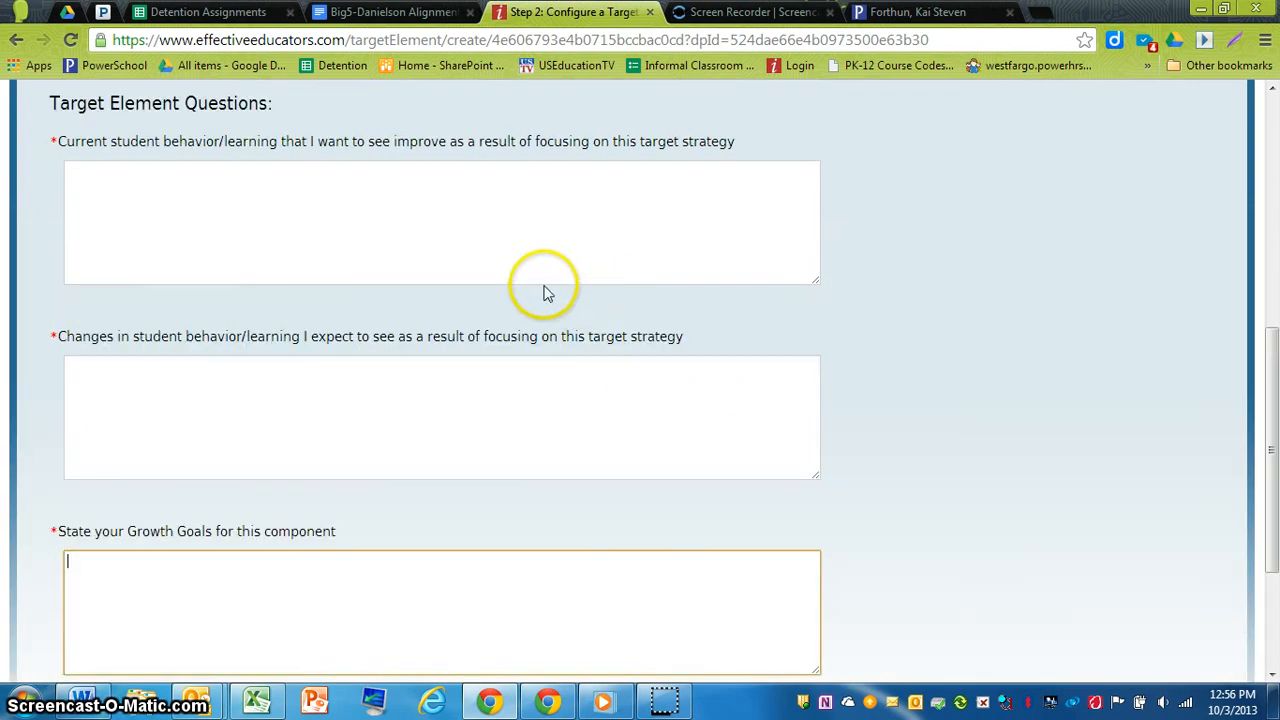
pyautogui.click(520, 237)
pyautogui.write('wer')
pyautogui.click(475, 415)
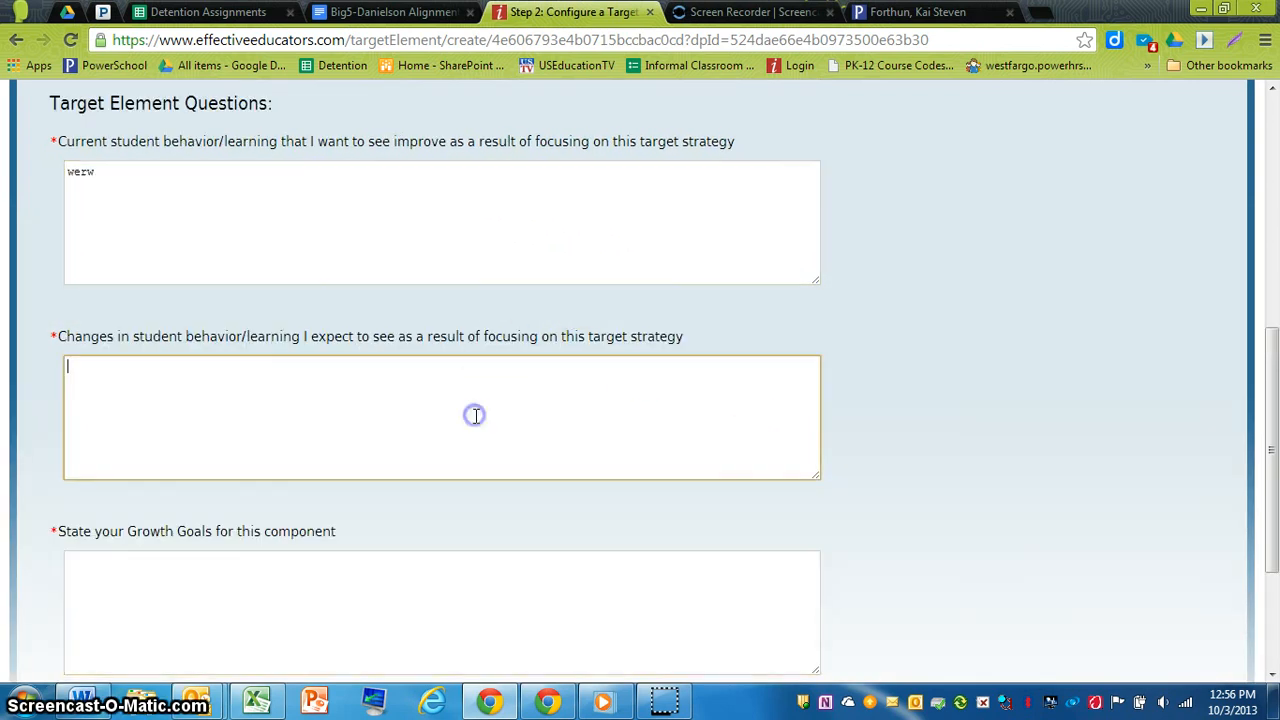
pyautogui.click(490, 561)
pyautogui.write('q')
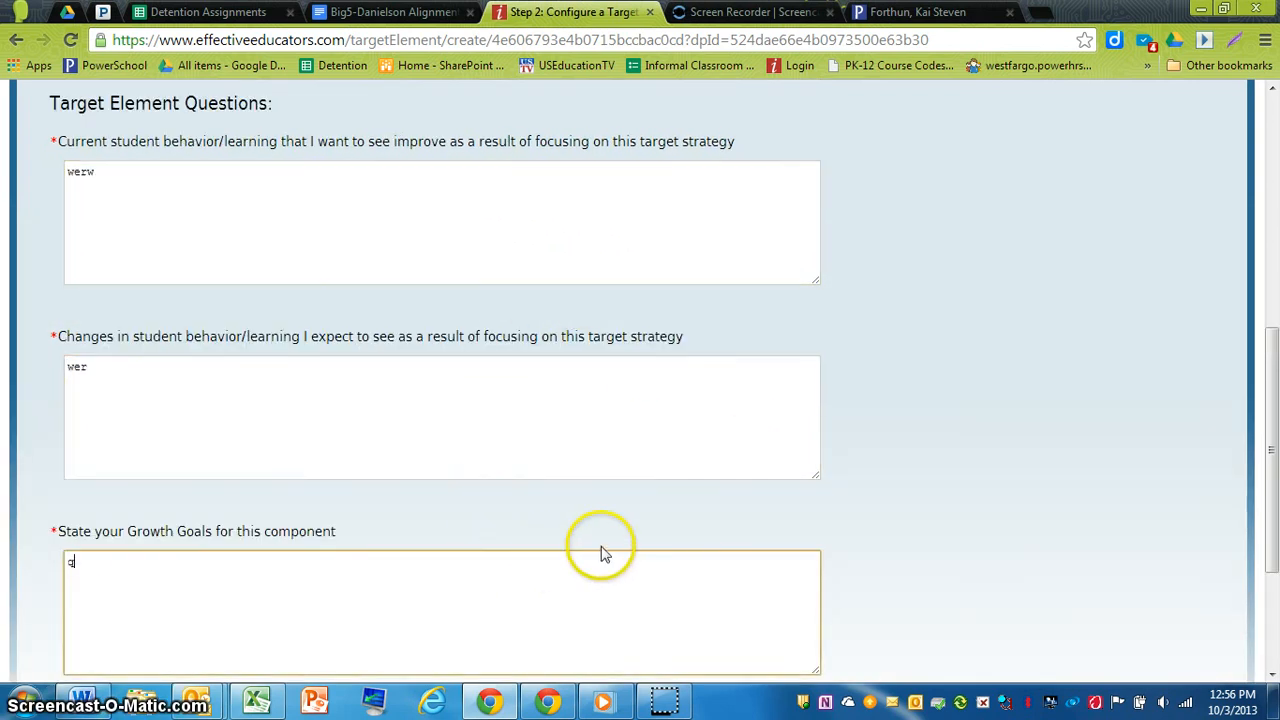
pyautogui.write('asdfg')
pyautogui.scroll(-2, 595, 557)
pyautogui.click(783, 561)
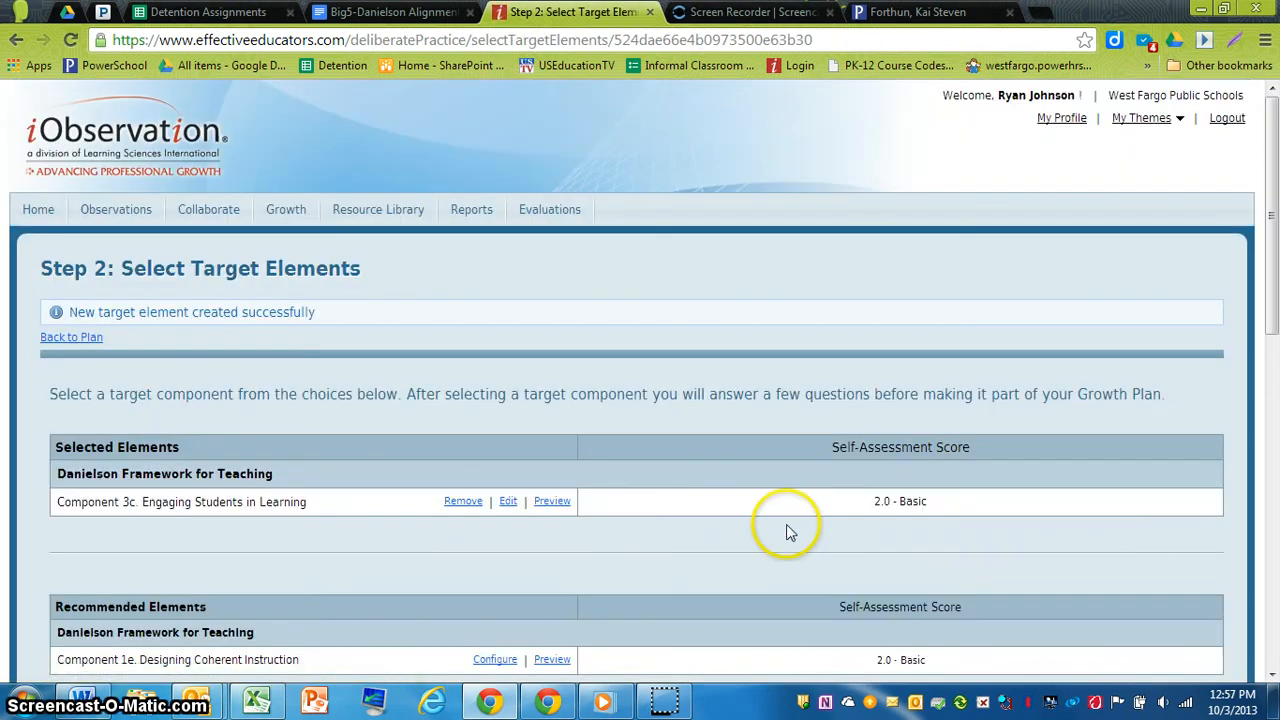
# Look over the selected, recommended and available target elements, and return to the growth plan.
pyautogui.scroll(-3, 785, 528)
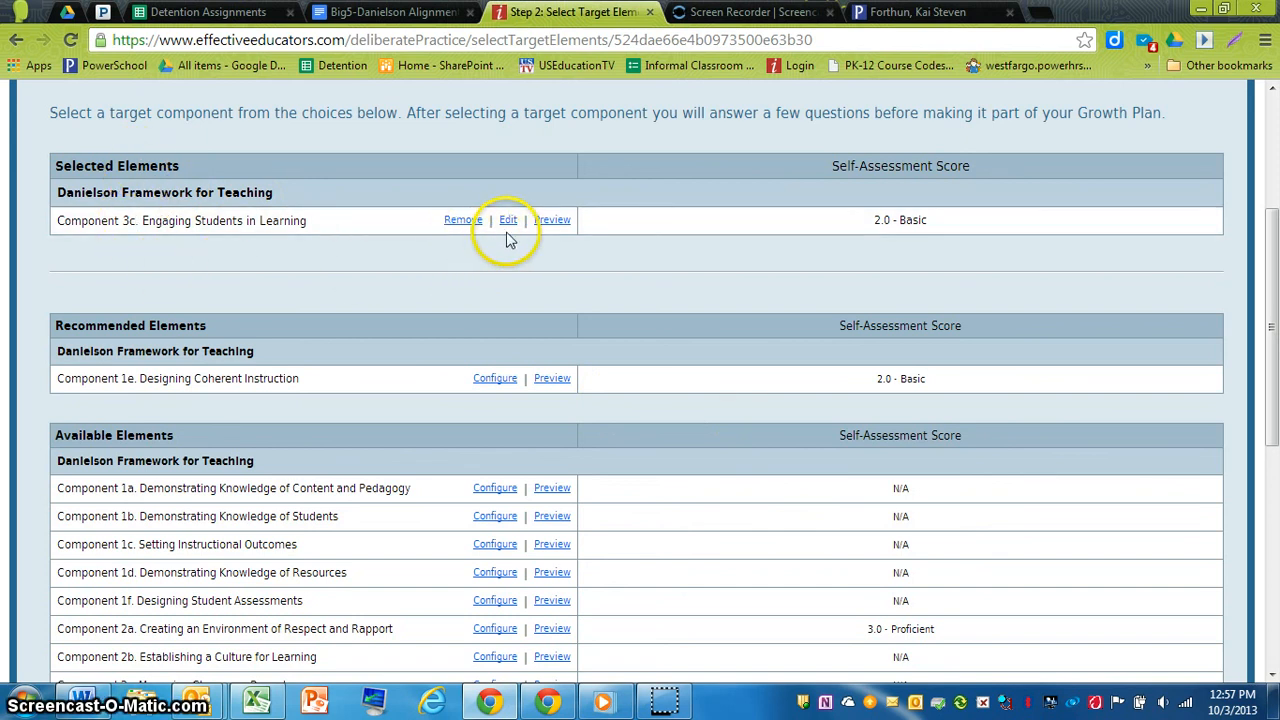
pyautogui.scroll(-5, 547, 265)
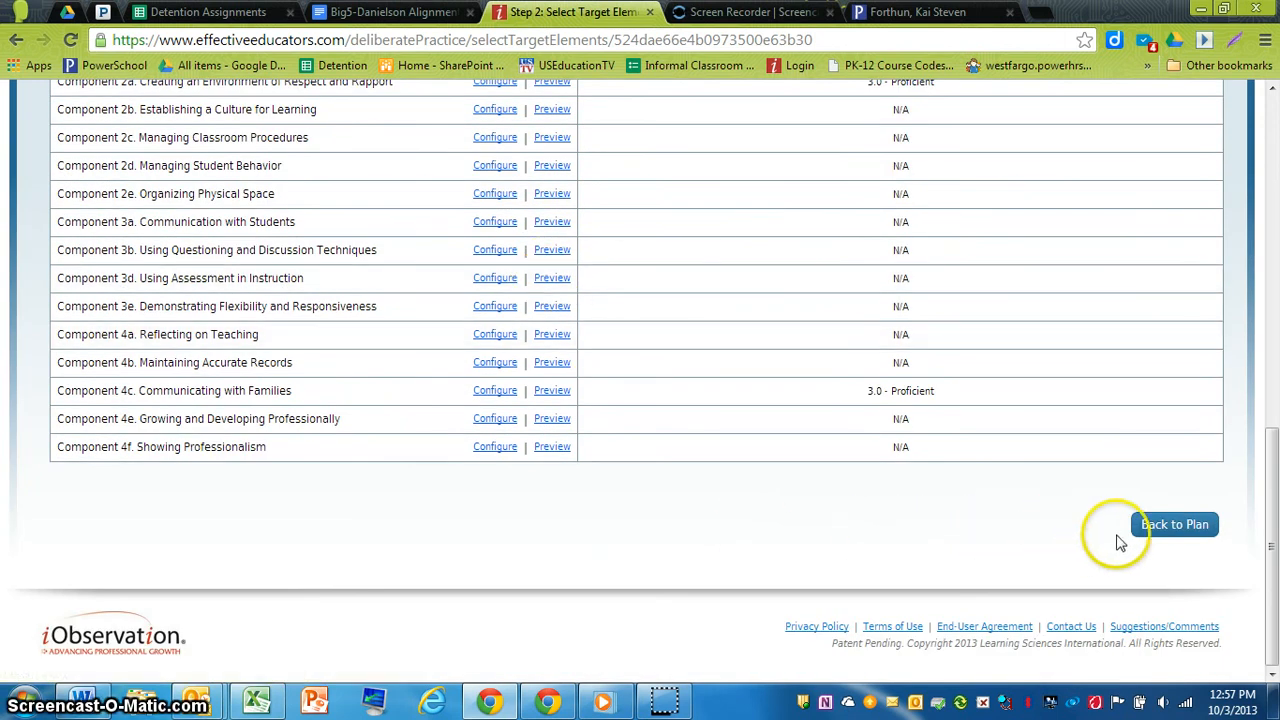
pyautogui.click(1168, 526)
# Open the plan for growth under Step 3 and review the predefined action steps with their dates and elements.
pyautogui.scroll(-2, 1125, 540)
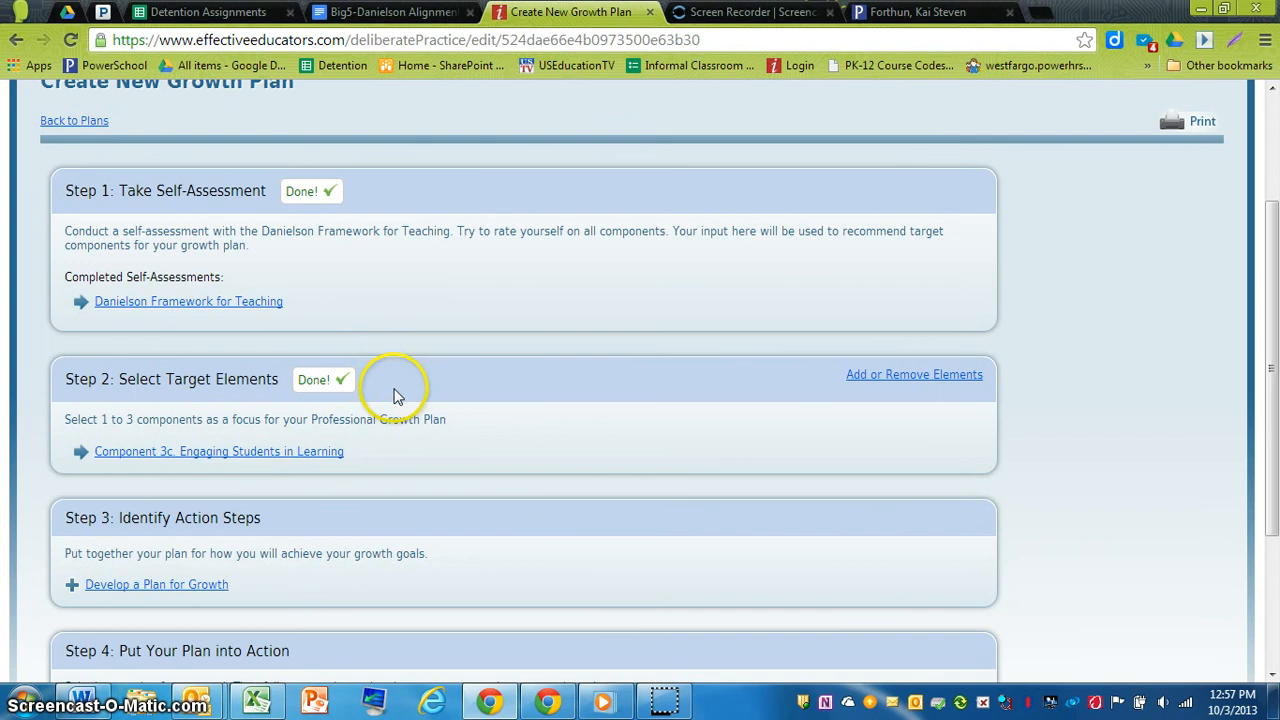
pyautogui.scroll(-2, 551, 400)
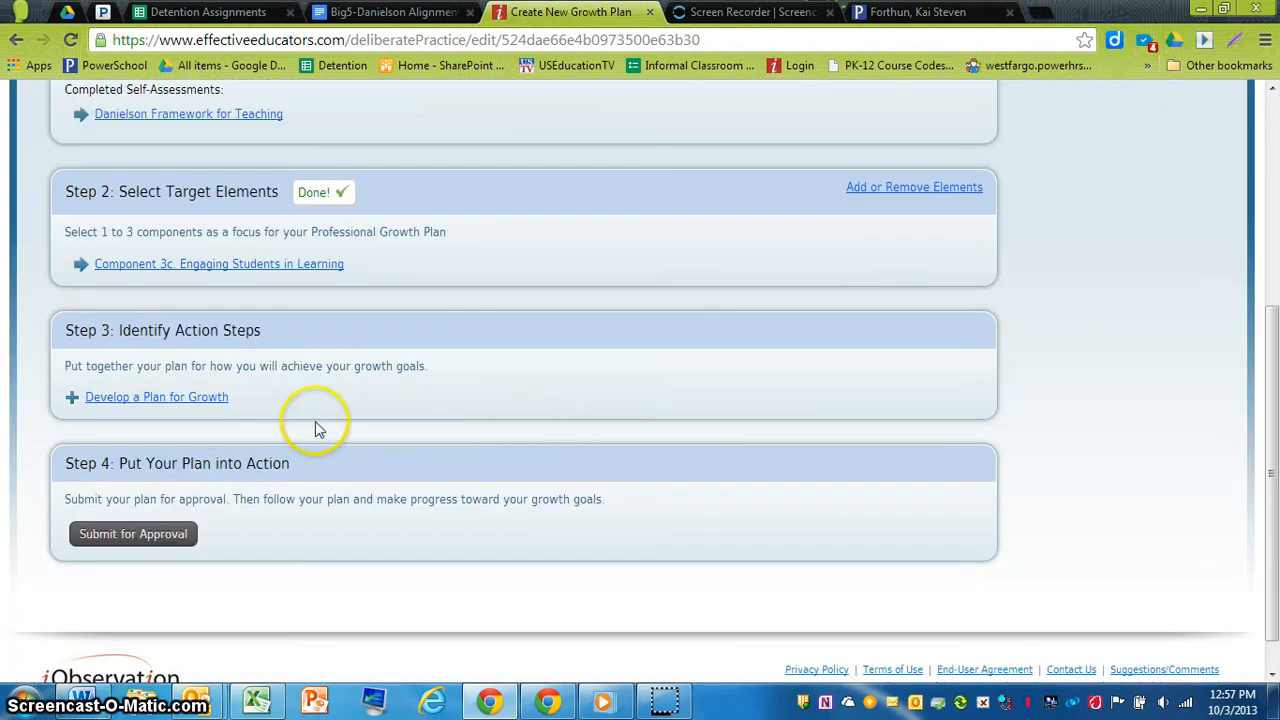
pyautogui.click(210, 400)
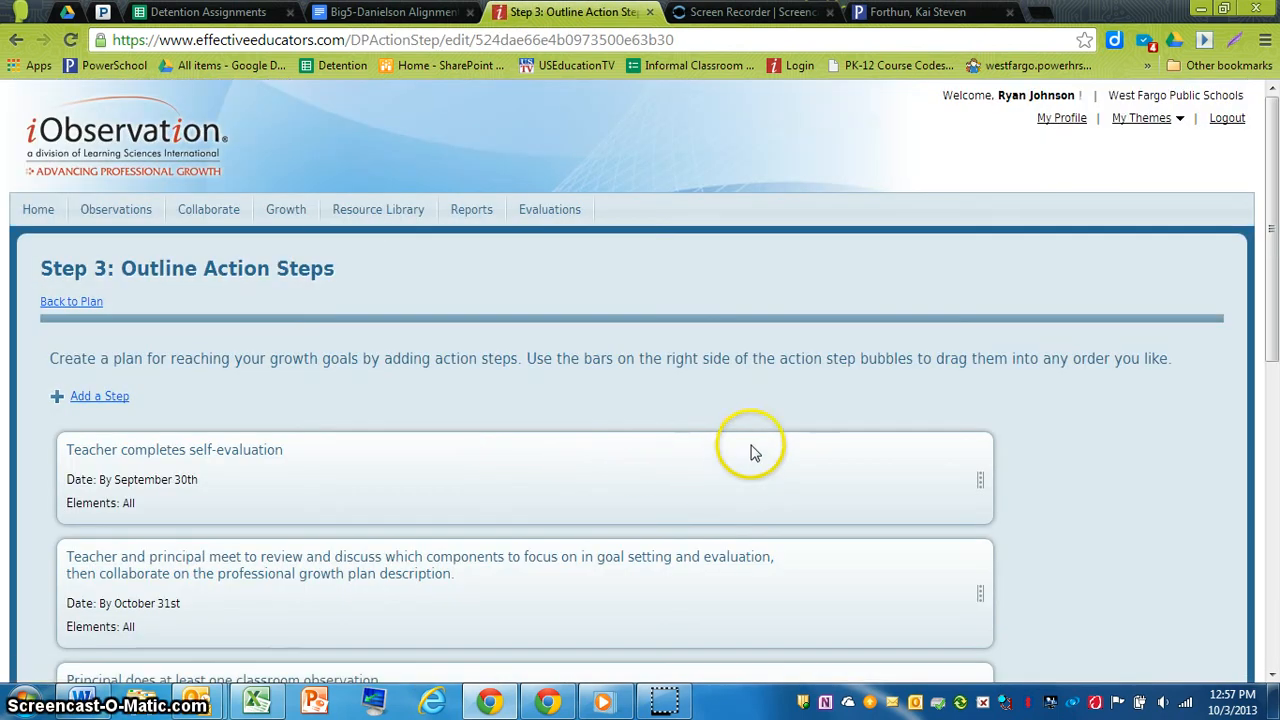
pyautogui.scroll(-2, 1084, 447)
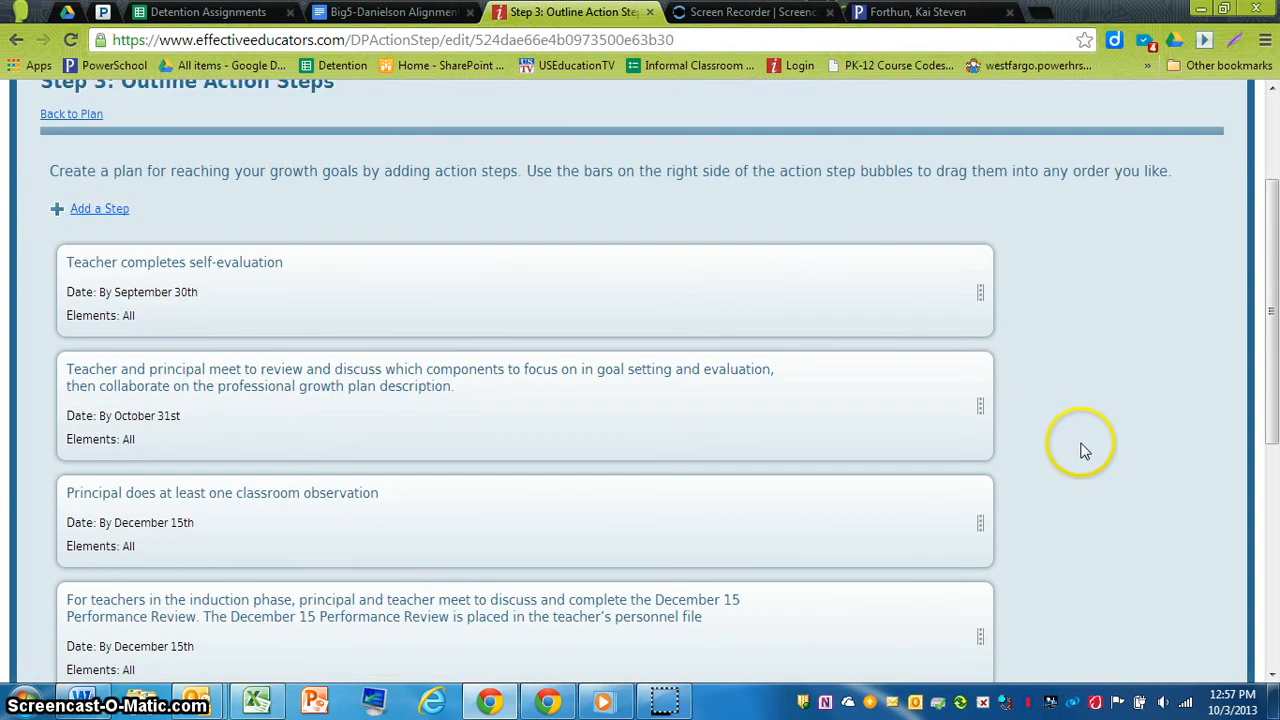
pyautogui.scroll(-2, 1084, 450)
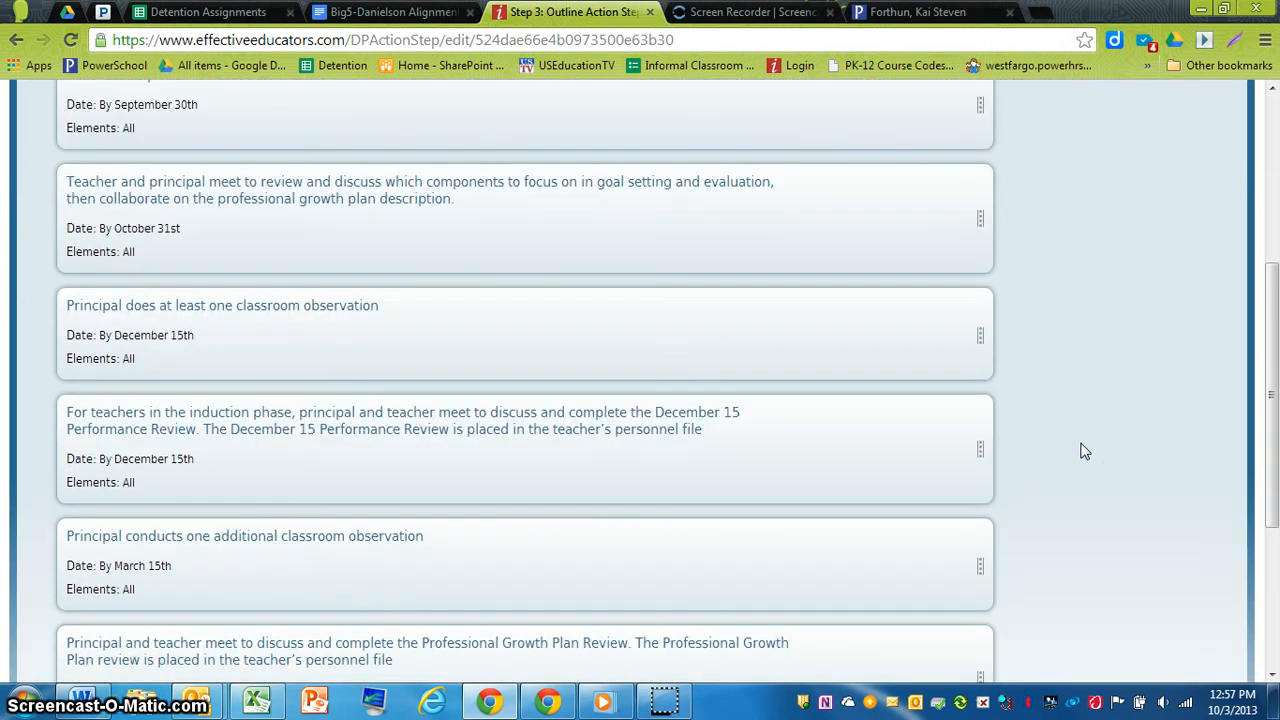
pyautogui.scroll(3, 1084, 451)
pyautogui.scroll(-2, 1084, 451)
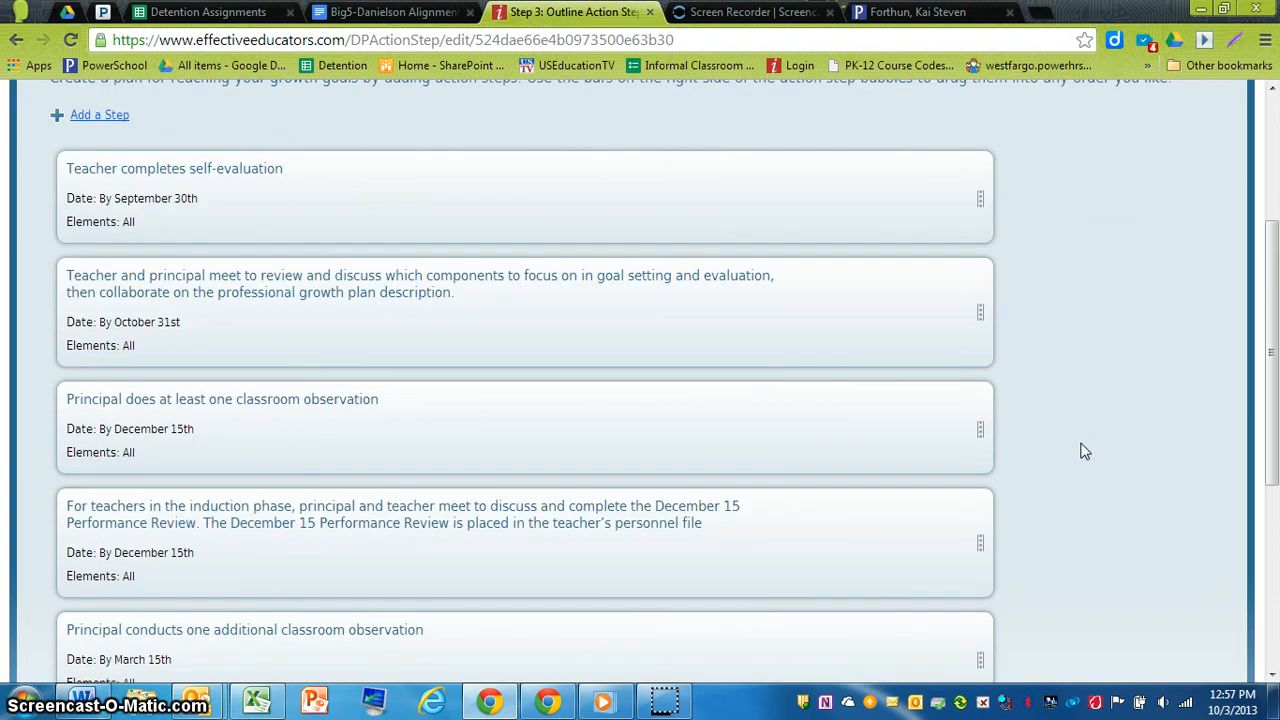
pyautogui.scroll(-2, 1084, 451)
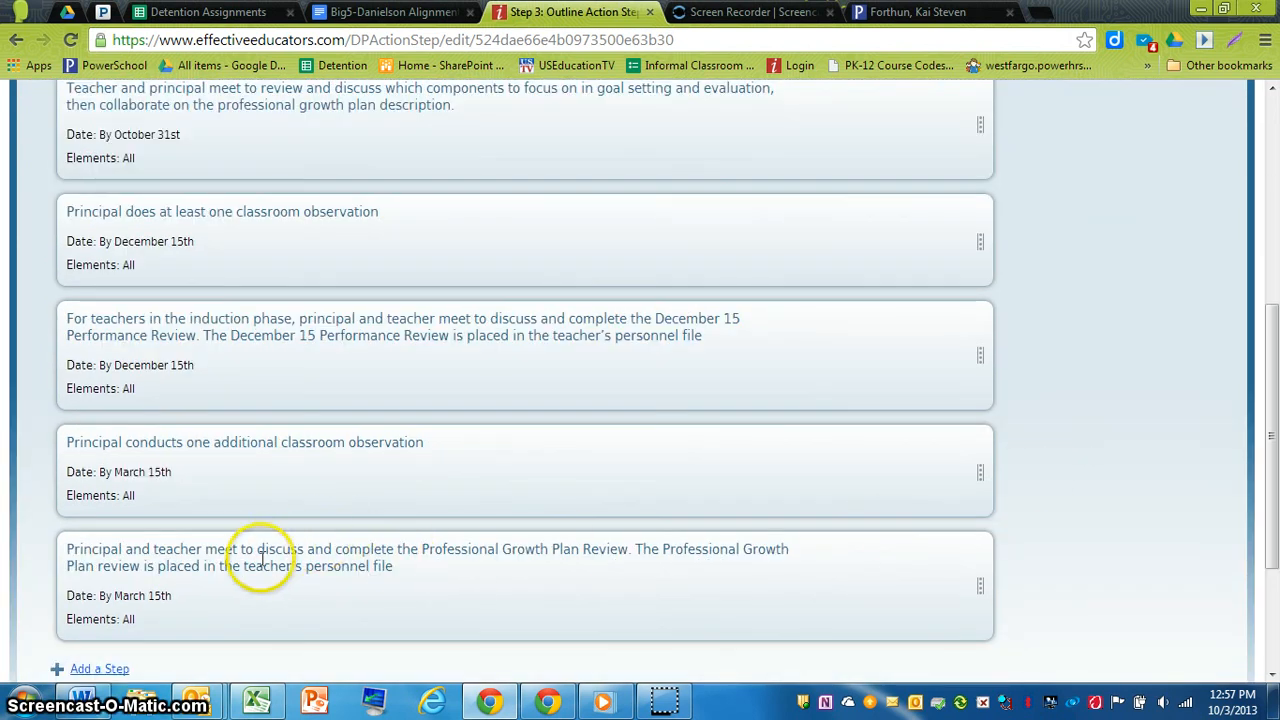